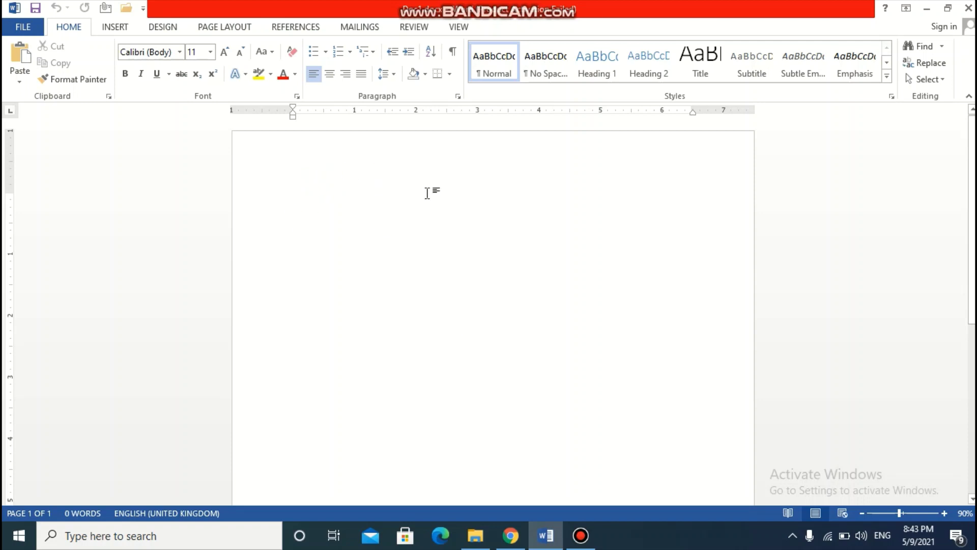
- Type the person's full name in capitals on the first line and MS WORD below it
{"action": "left_click", "coordinate": [321, 199]}
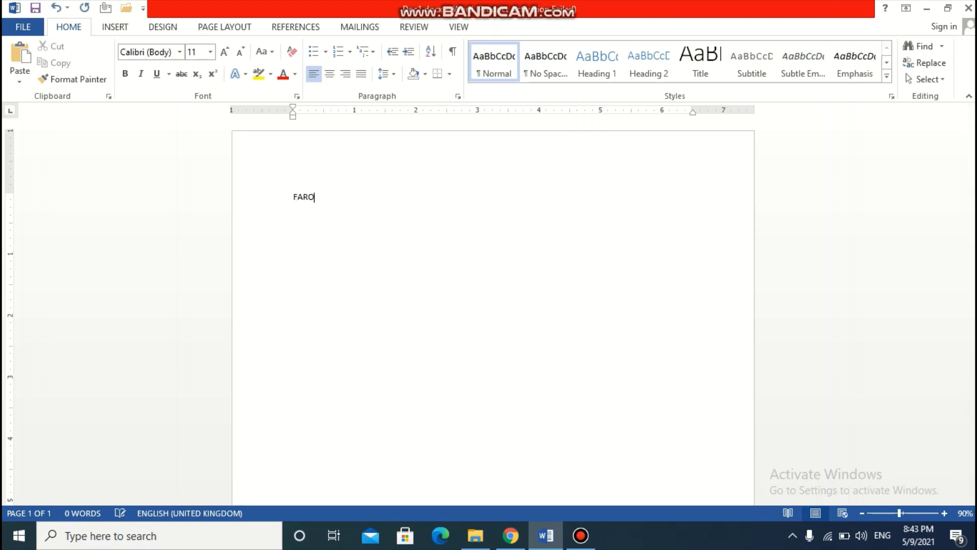
{"action": "key", "text": "Return"}
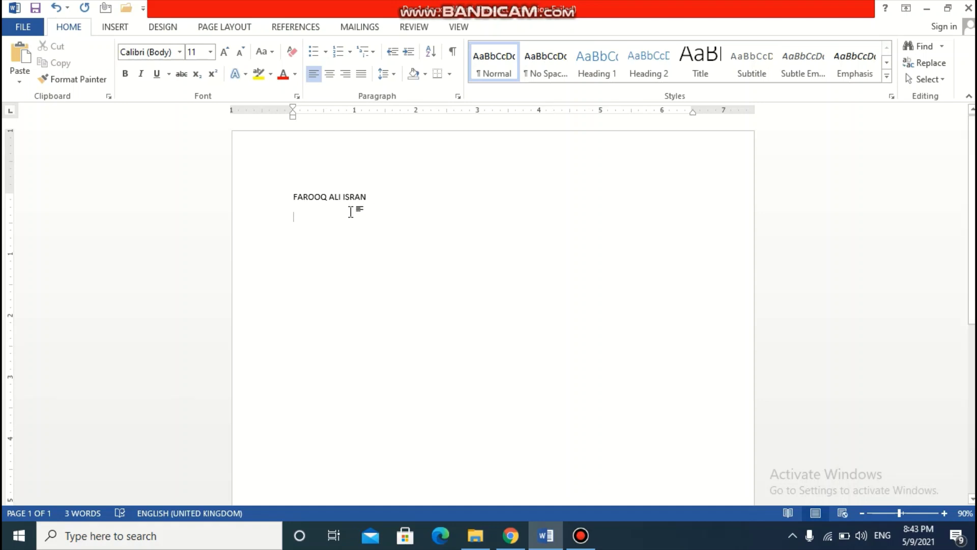
{"action": "type", "text": "MS WOR"}
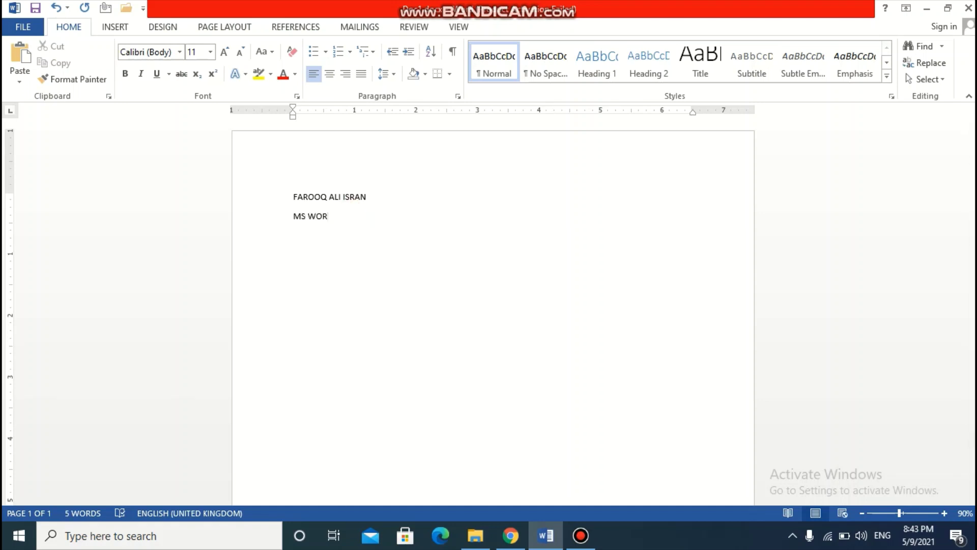
{"action": "type", "text": "D"}
{"action": "key", "text": "Return"}
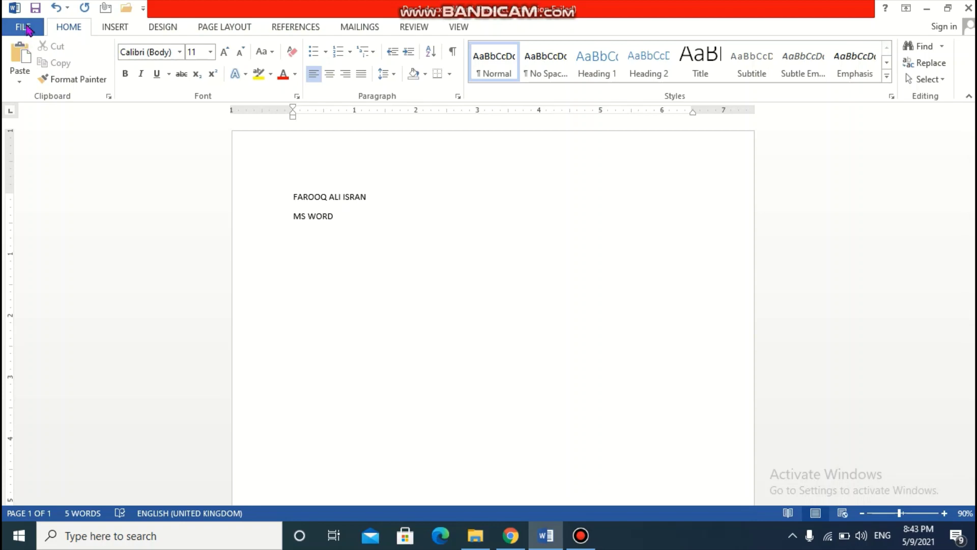
- Create a new blank document from File > New > Blank document
{"action": "left_click", "coordinate": [24, 28]}
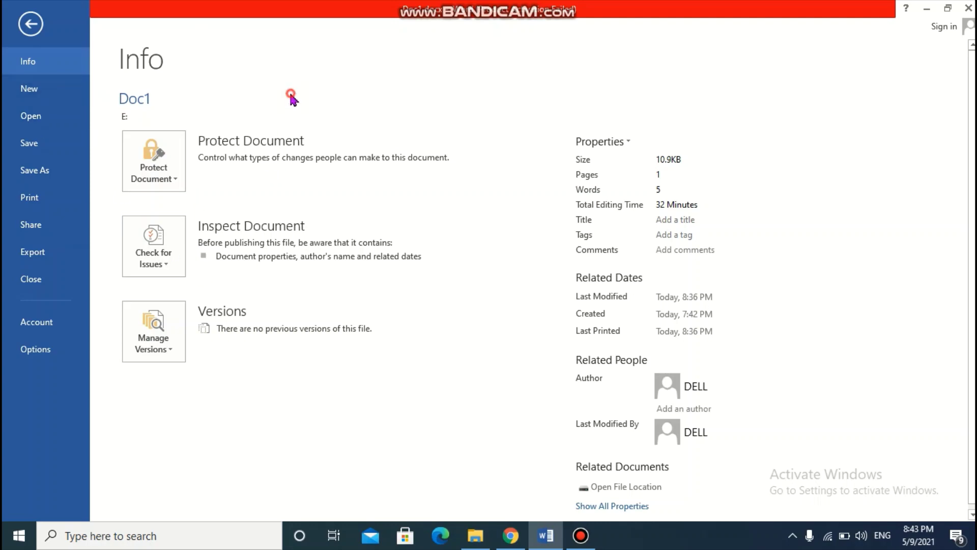
{"action": "left_click", "coordinate": [31, 25]}
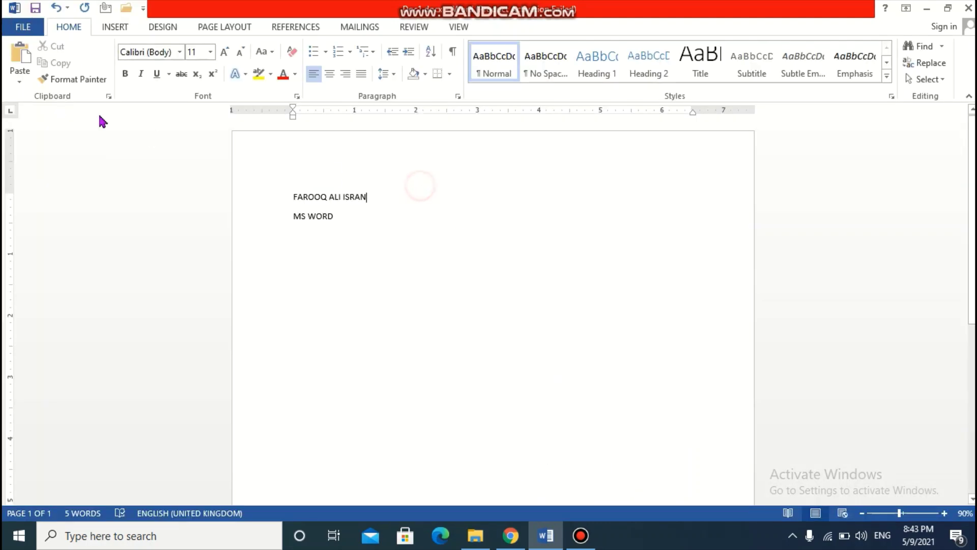
{"action": "left_click", "coordinate": [21, 26]}
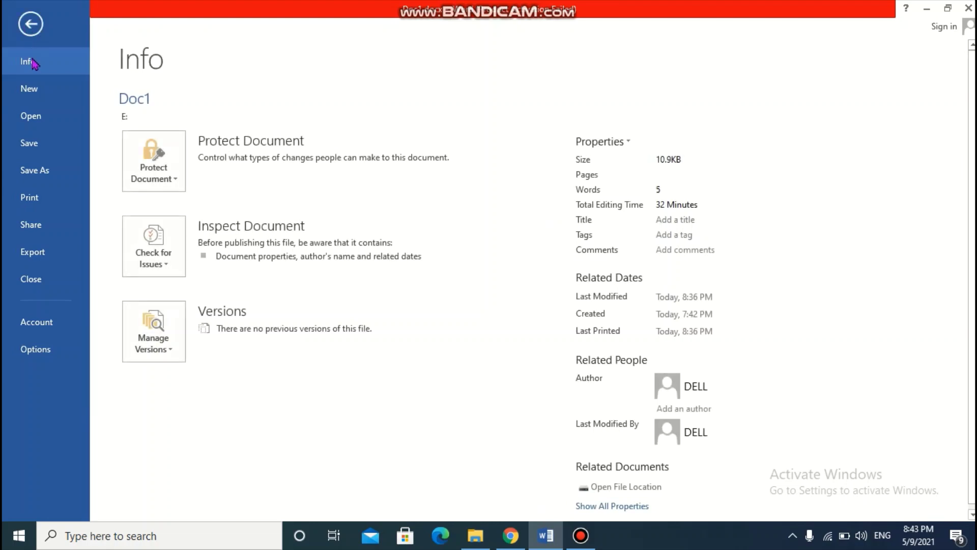
{"action": "left_click", "coordinate": [38, 92]}
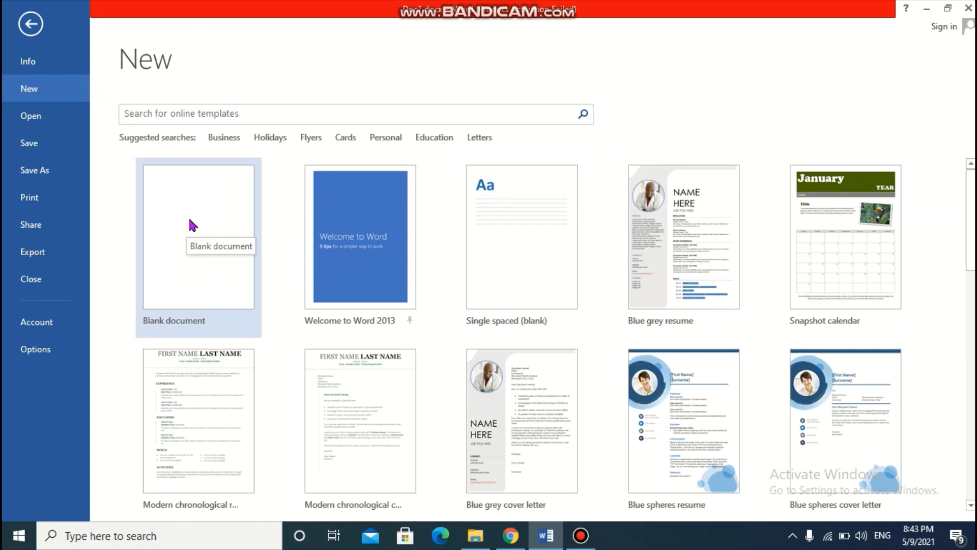
{"action": "left_click", "coordinate": [189, 214]}
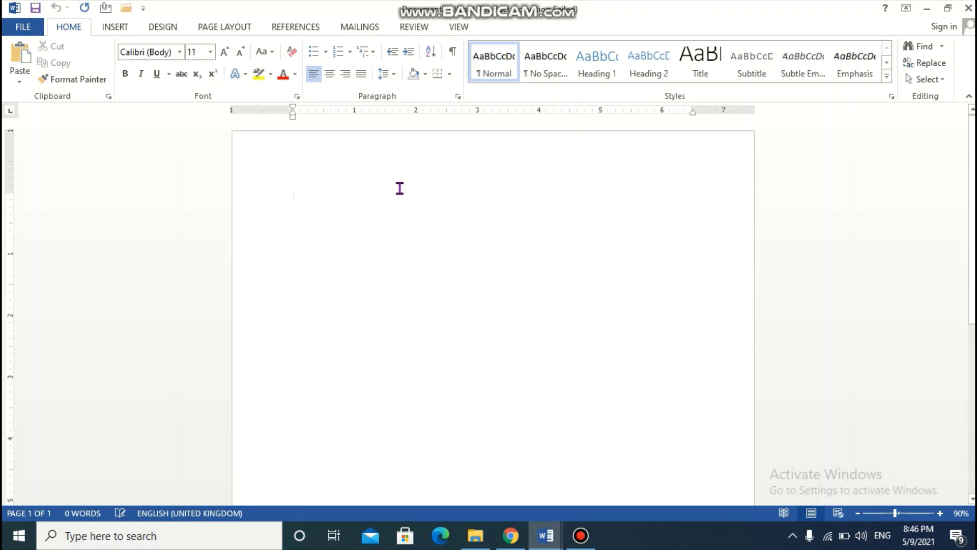
- Type the full name, then MS WORD, NEW and SAVE on the lines below
{"action": "left_click", "coordinate": [379, 187]}
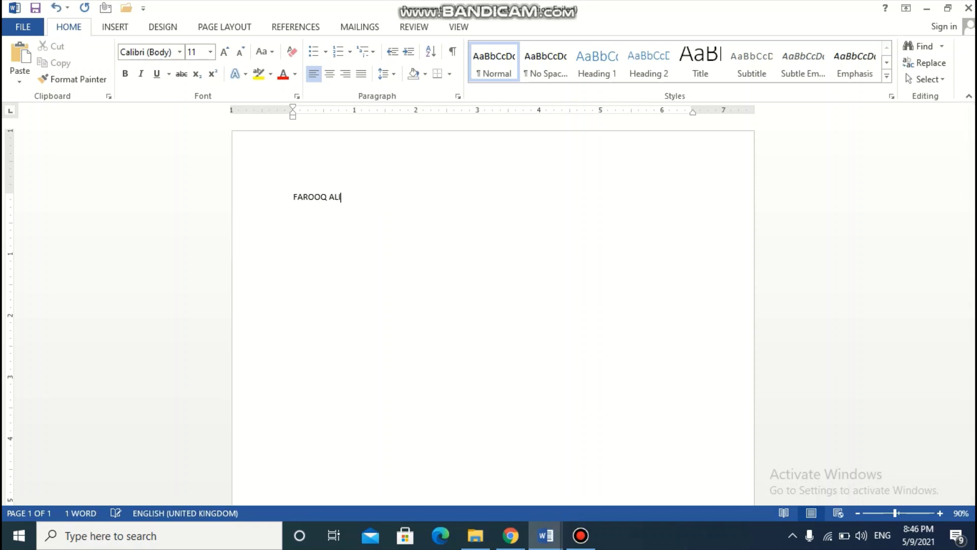
{"action": "key", "text": "Return"}
{"action": "type", "text": "MS "}
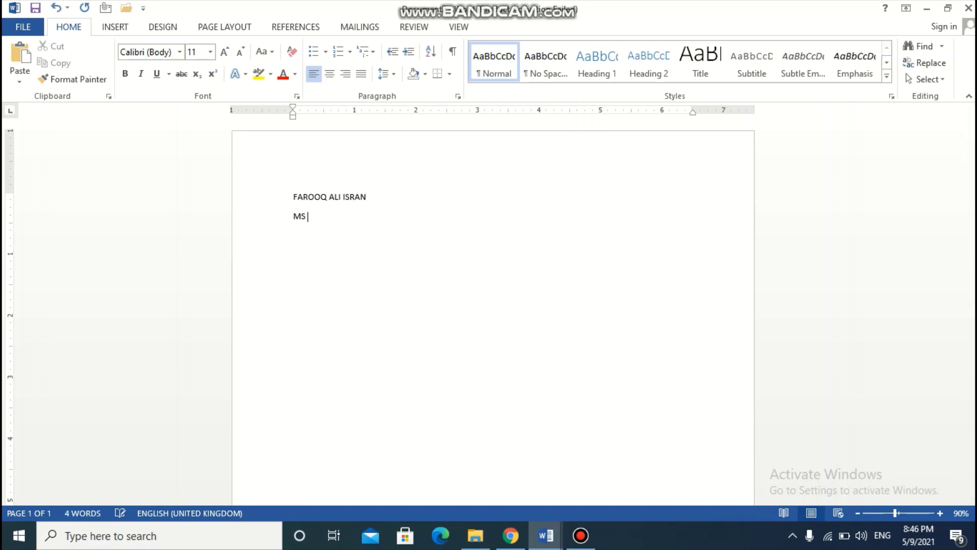
{"action": "type", "text": "WORD "}
{"action": "type", "text": "N"}
{"action": "type", "text": "EW"}
{"action": "type", "text": "SAVE"}
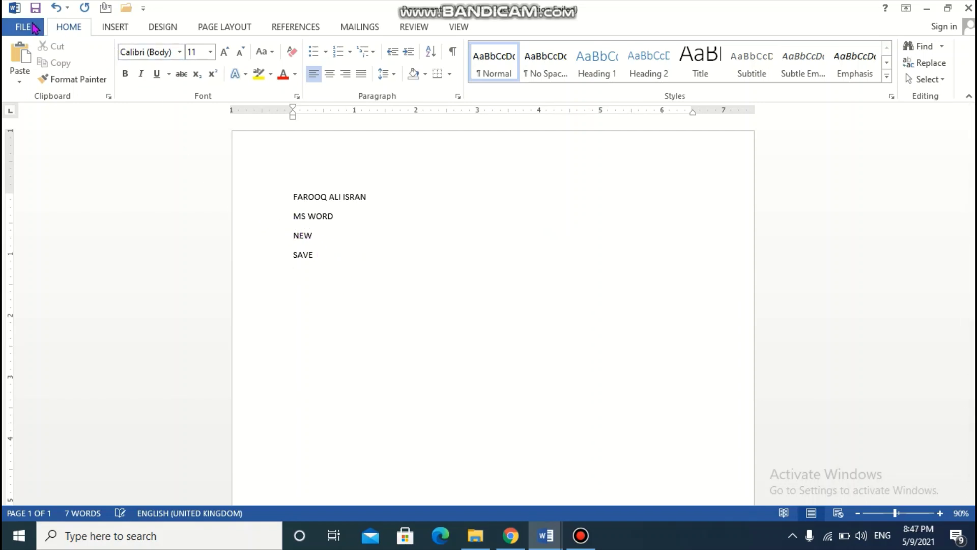
- Choose Save in the File view to reach Save As with Computer selected
{"action": "left_click", "coordinate": [34, 27]}
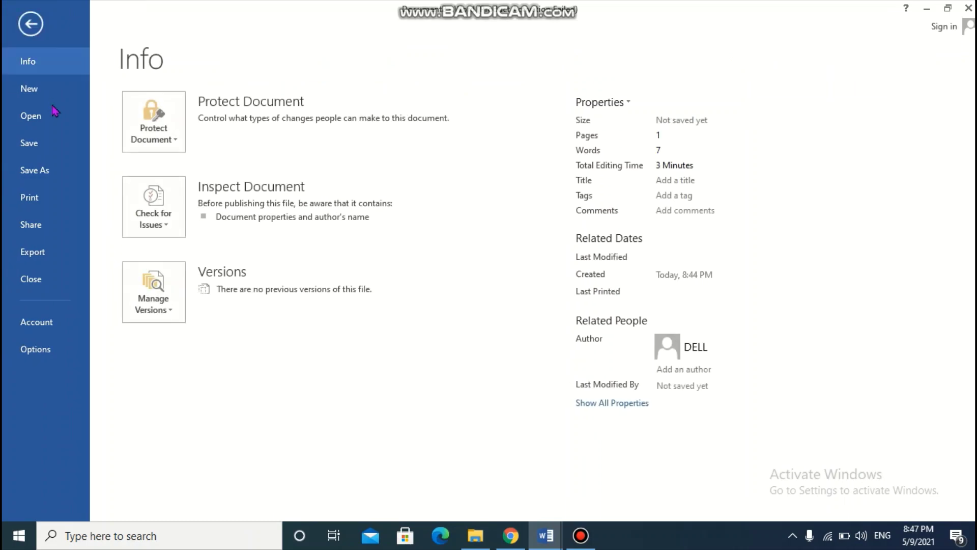
{"action": "left_click", "coordinate": [53, 146]}
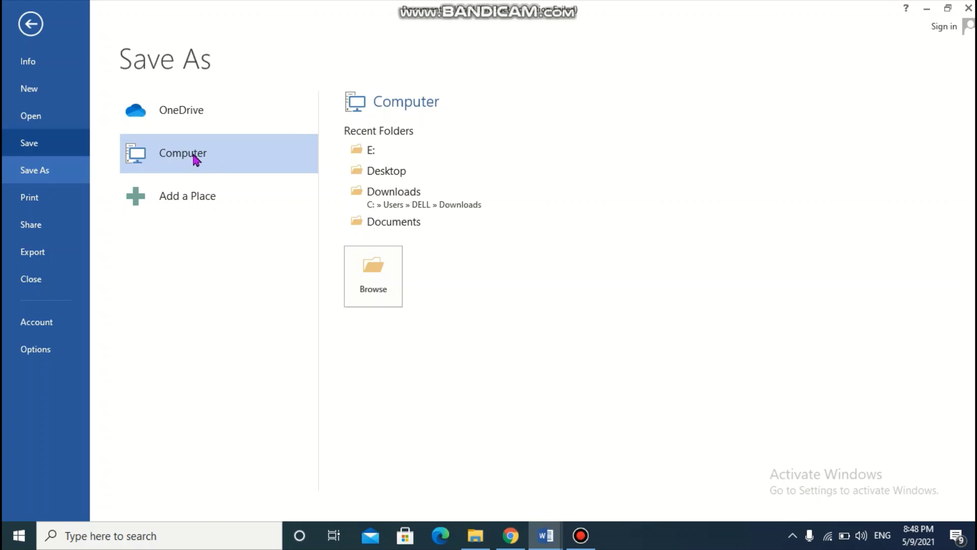
- Browse to Local Disk (E:) in the Save As dialog
{"action": "left_click", "coordinate": [376, 278]}
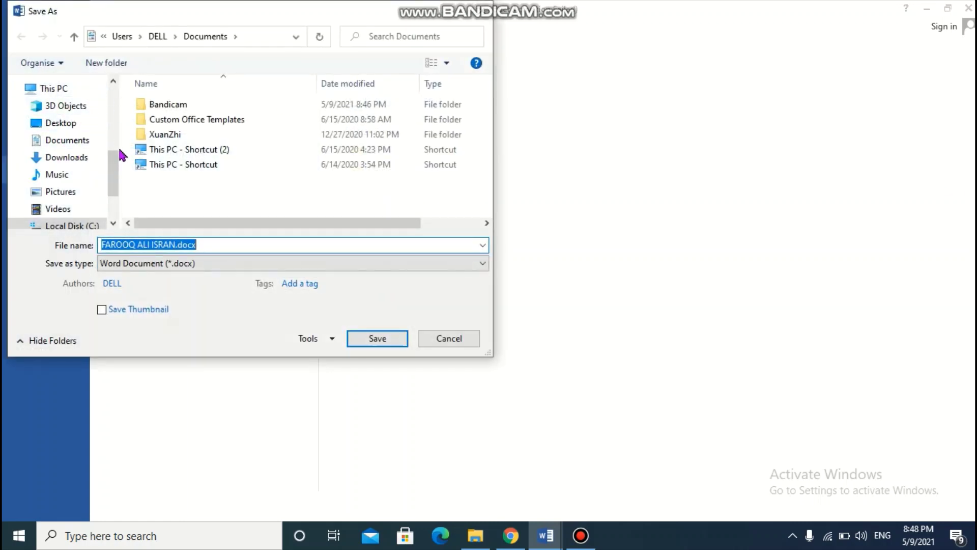
{"action": "scroll", "coordinate": [102, 173], "scroll_direction": "down", "scroll_amount": 3}
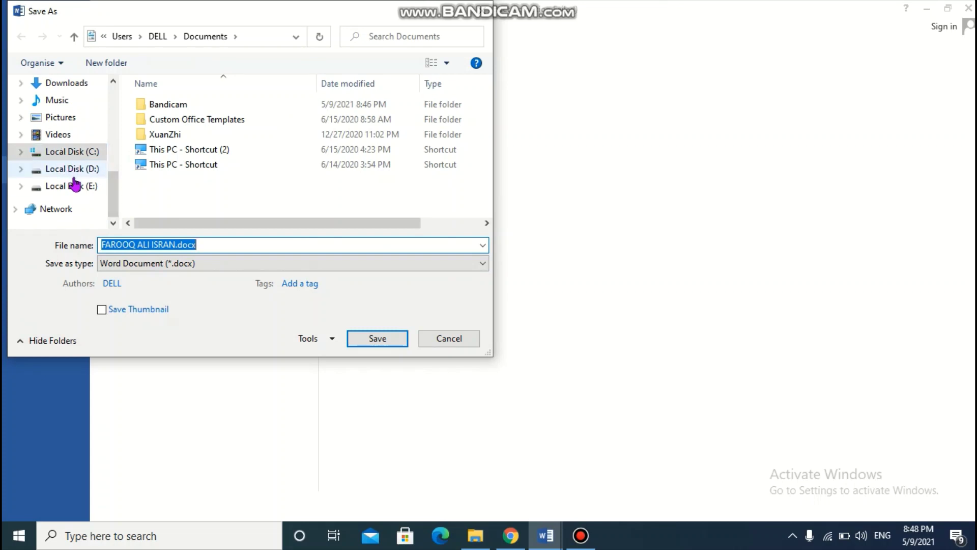
{"action": "left_click", "coordinate": [72, 185]}
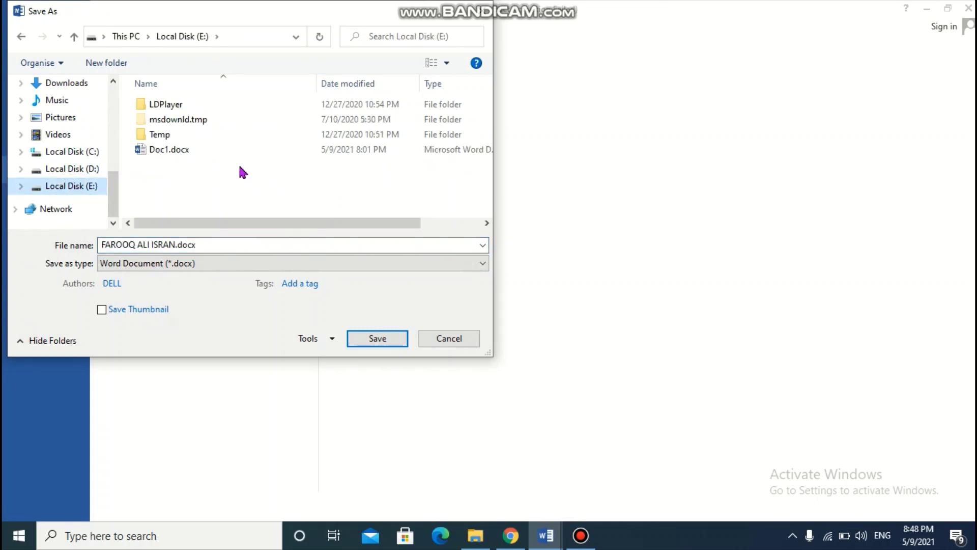
{"action": "left_click", "coordinate": [177, 244]}
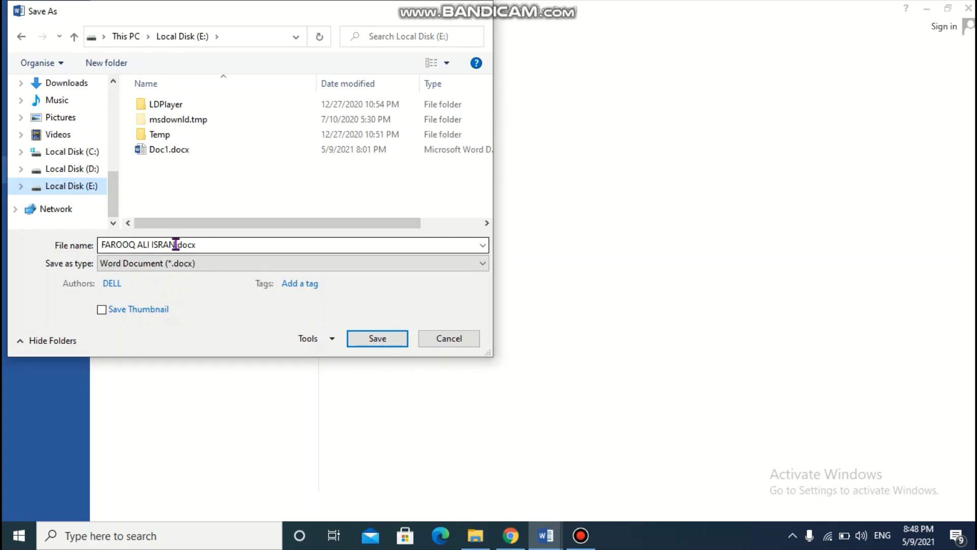
- Create an MS WORD folder on E: and save the .docx inside it
{"action": "left_click", "coordinate": [104, 64]}
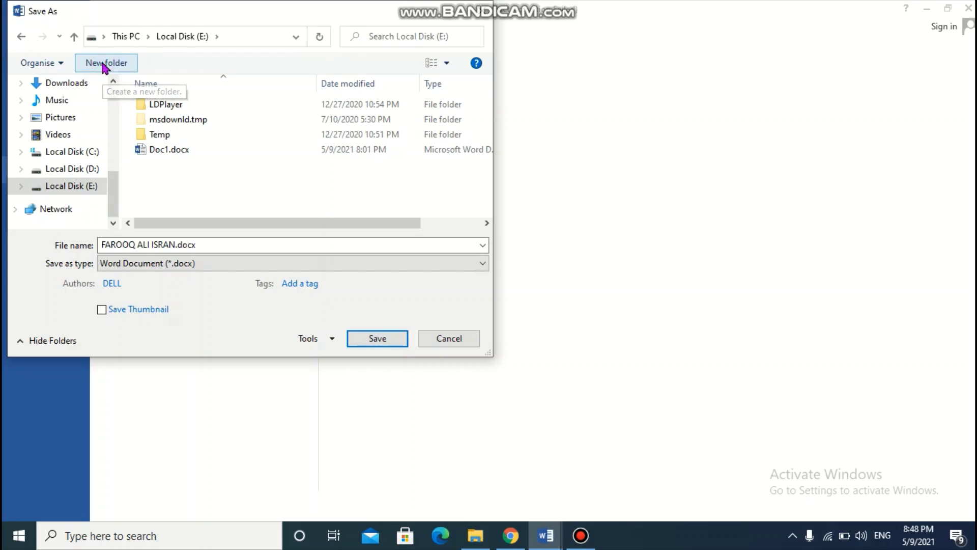
{"action": "type", "text": "MS "}
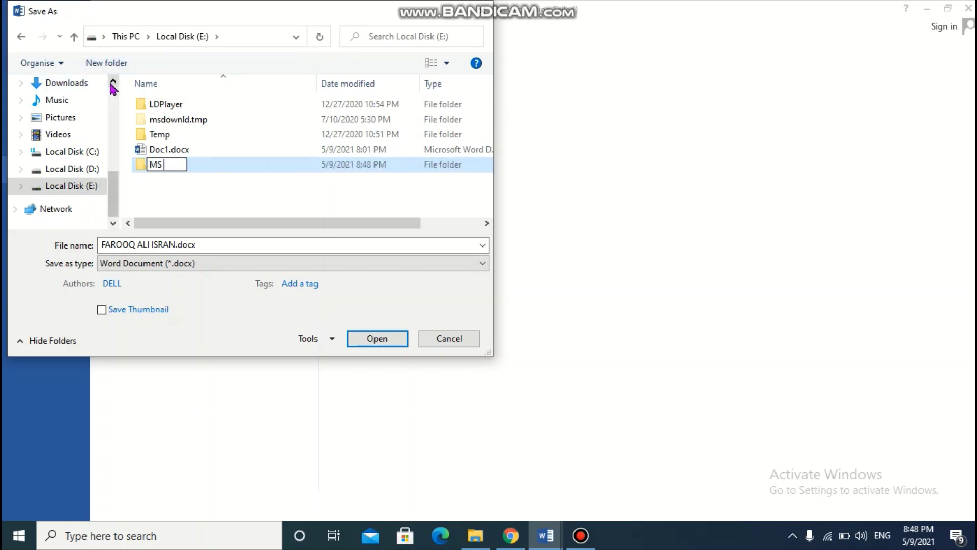
{"action": "type", "text": "WORD"}
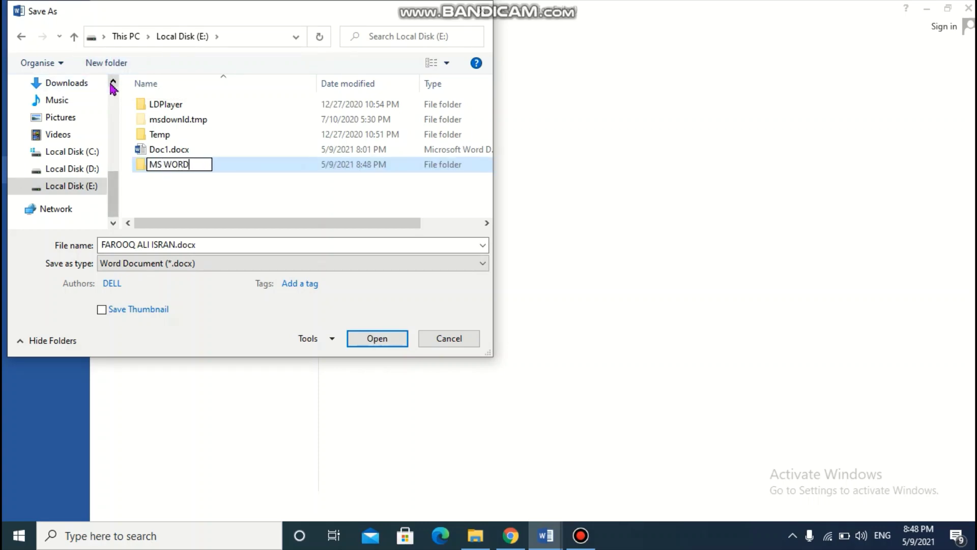
{"action": "key", "text": "Return"}
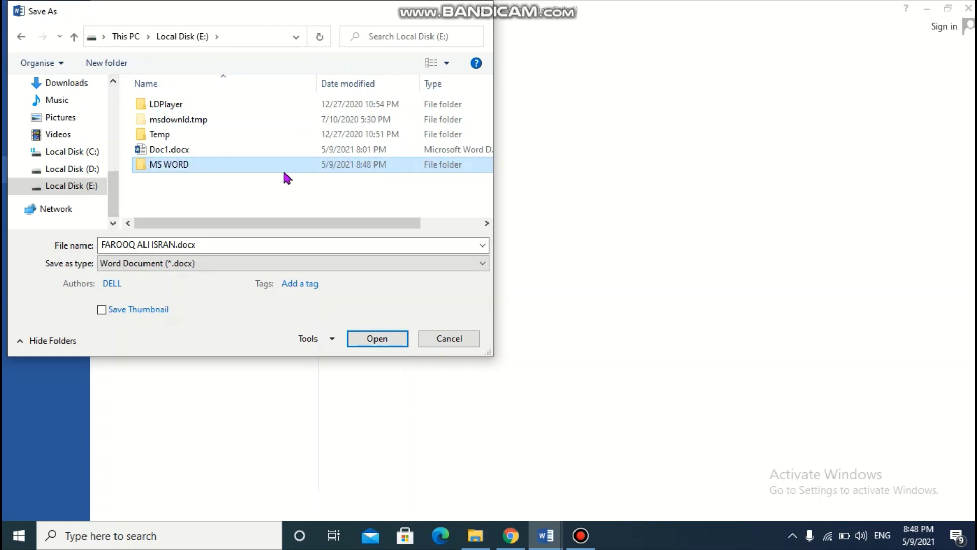
{"action": "double_click", "coordinate": [184, 166]}
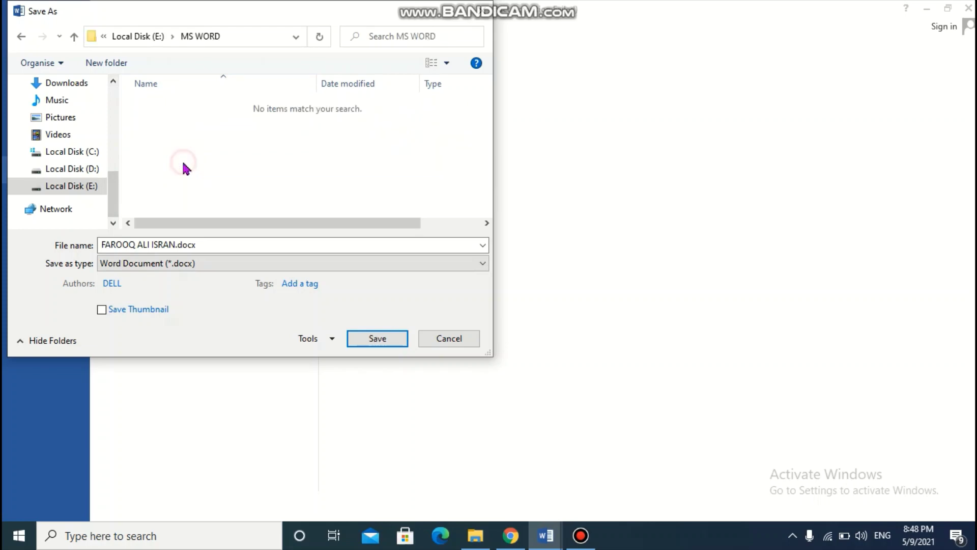
{"action": "left_click", "coordinate": [178, 247]}
{"action": "left_click", "coordinate": [174, 245]}
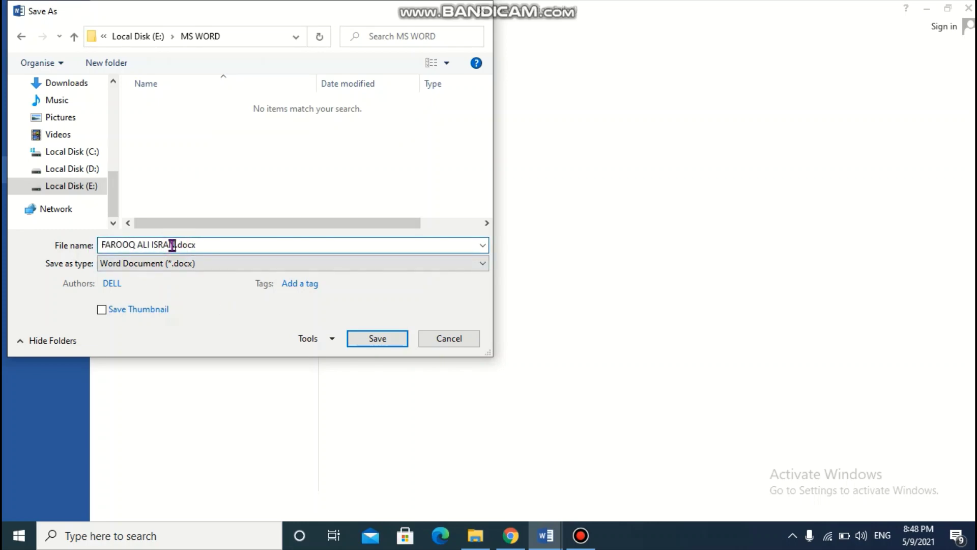
{"action": "left_click", "coordinate": [379, 339]}
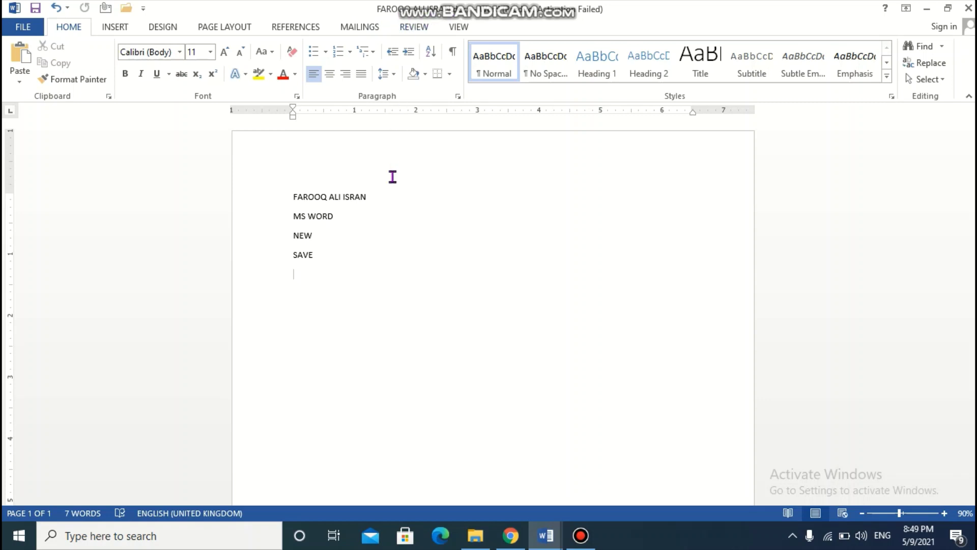
- Close the saved list document so only an empty document remains
{"action": "left_click", "coordinate": [365, 264]}
{"action": "left_click", "coordinate": [261, 253]}
{"action": "left_click", "coordinate": [333, 304]}
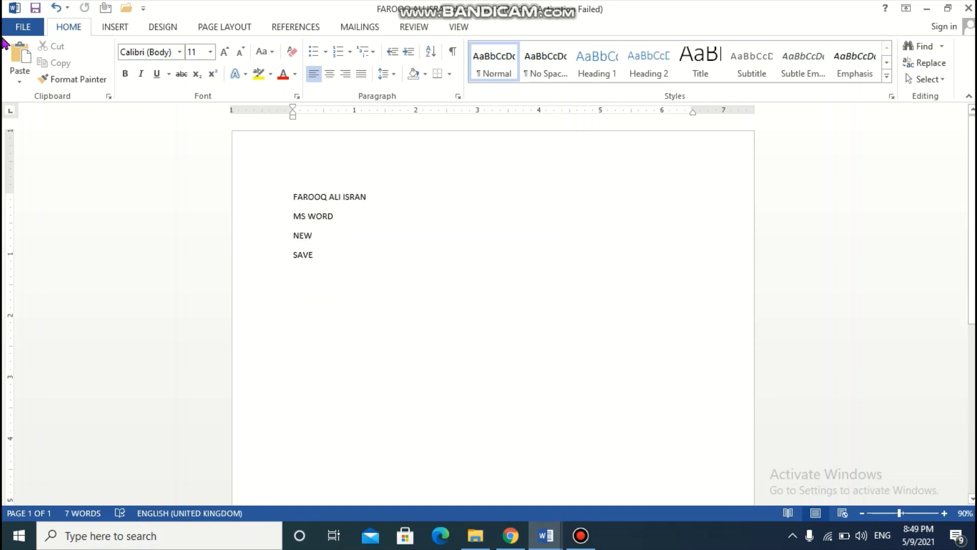
{"action": "left_click", "coordinate": [23, 28]}
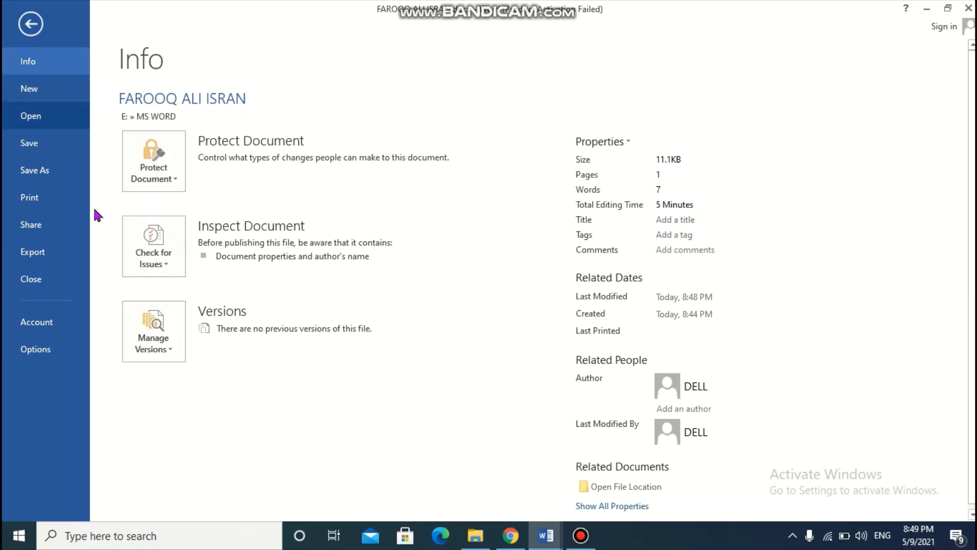
{"action": "left_click", "coordinate": [34, 279]}
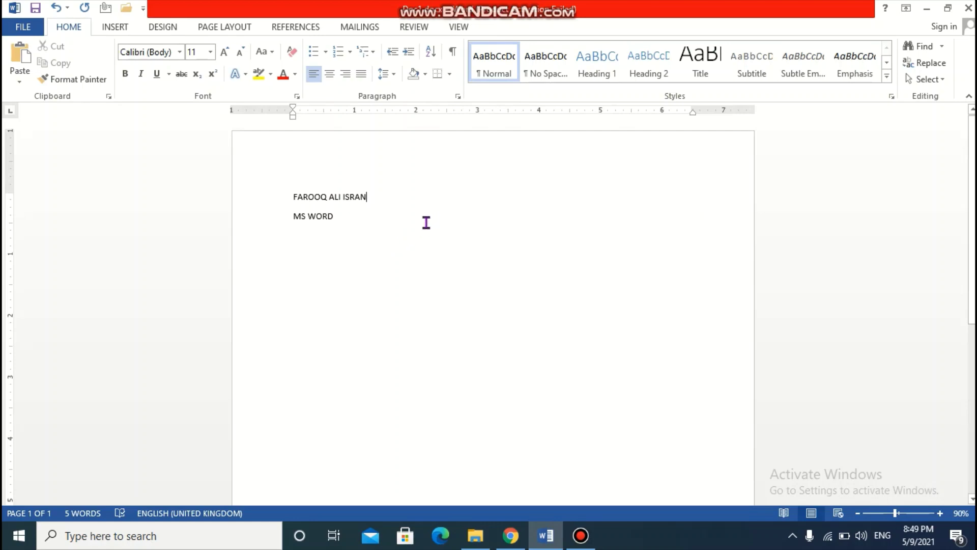
{"action": "left_click", "coordinate": [969, 7]}
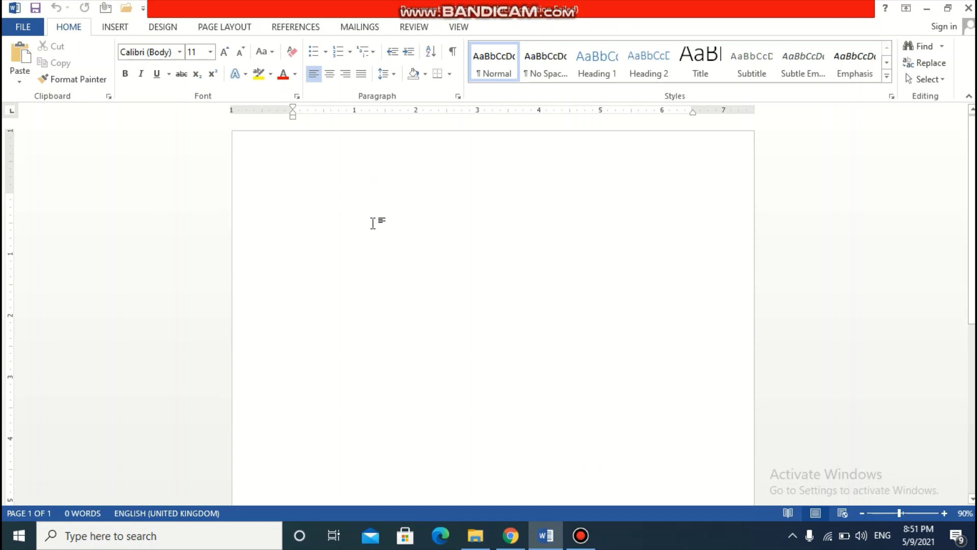
- Open the saved .docx from Local Disk (E:) > MS WORD via File > Open > Browse
{"action": "left_click", "coordinate": [23, 28]}
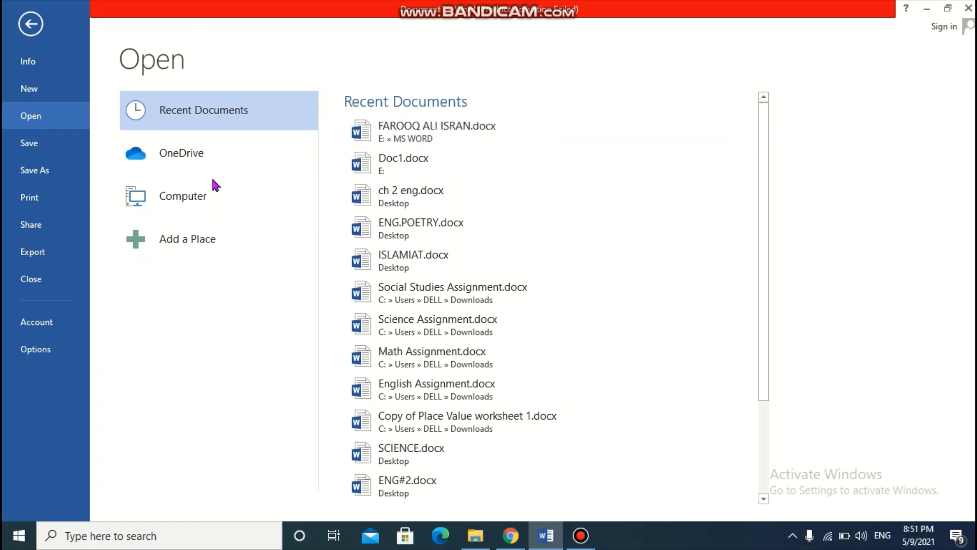
{"action": "left_click", "coordinate": [178, 199]}
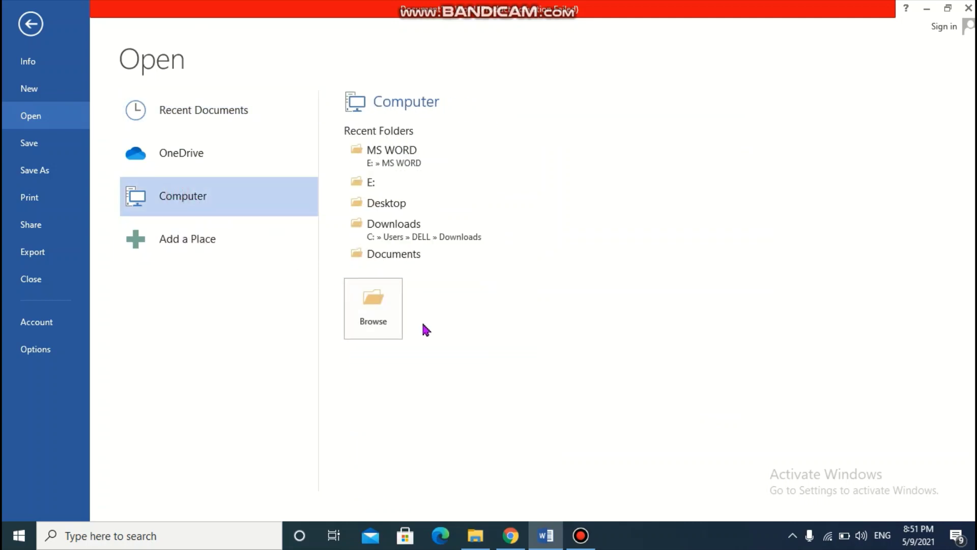
{"action": "left_click", "coordinate": [368, 311]}
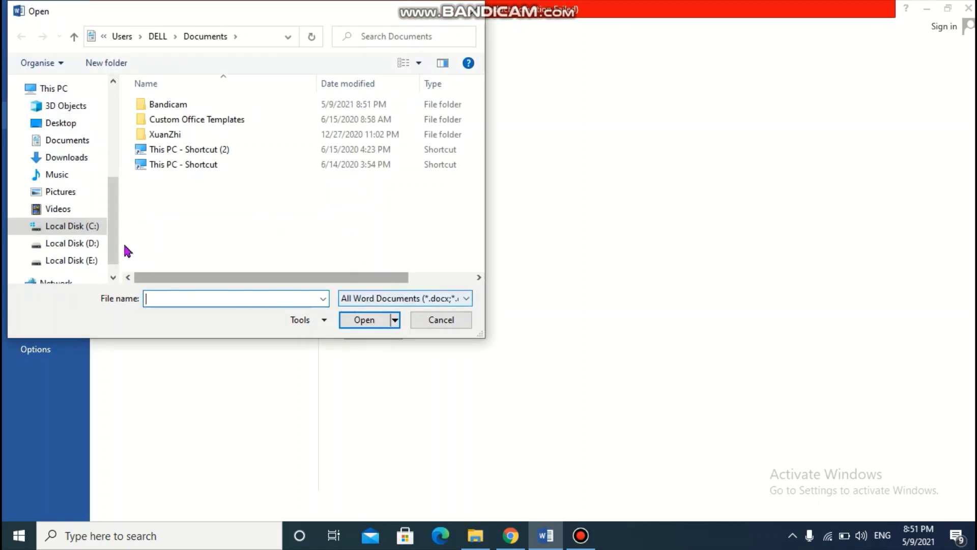
{"action": "scroll", "coordinate": [109, 134], "scroll_direction": "up", "scroll_amount": 5}
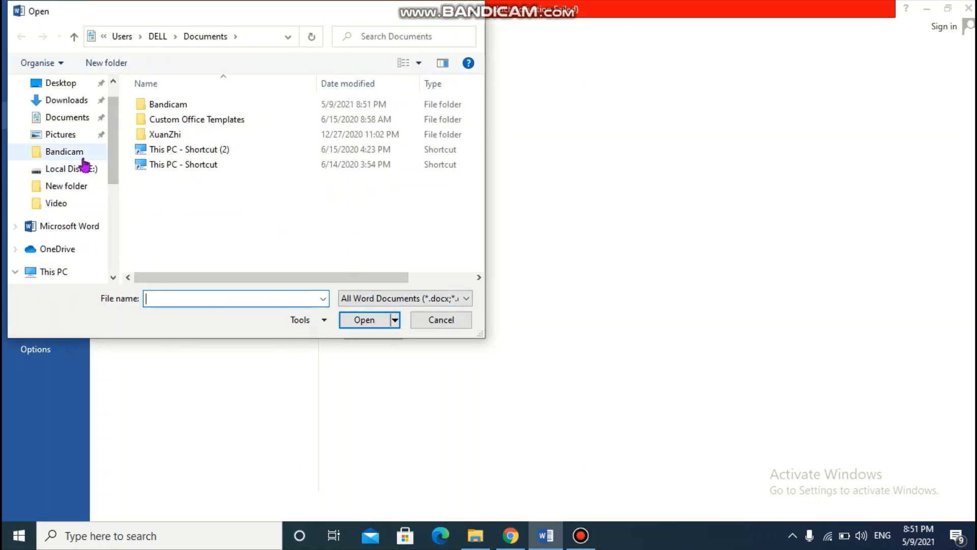
{"action": "left_click", "coordinate": [63, 170]}
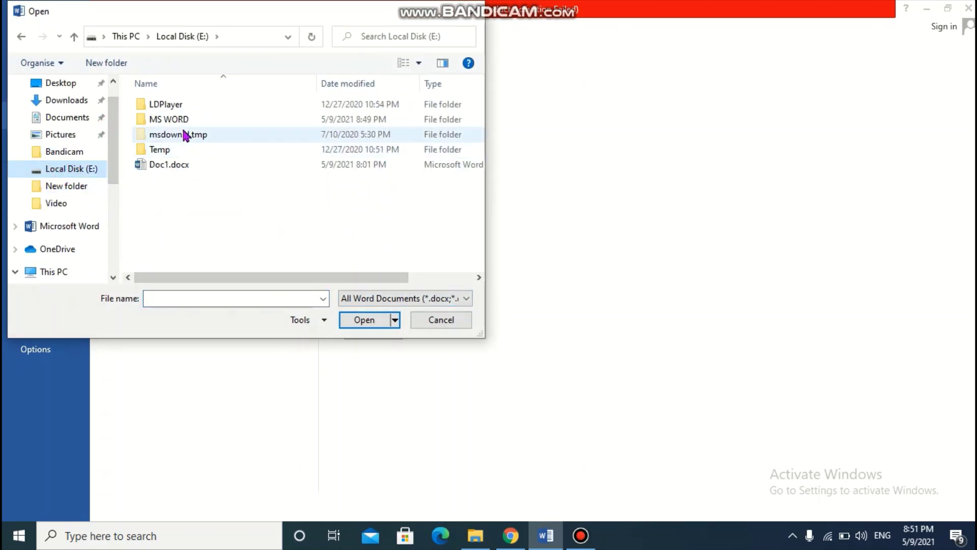
{"action": "left_click", "coordinate": [171, 120]}
{"action": "double_click", "coordinate": [172, 122]}
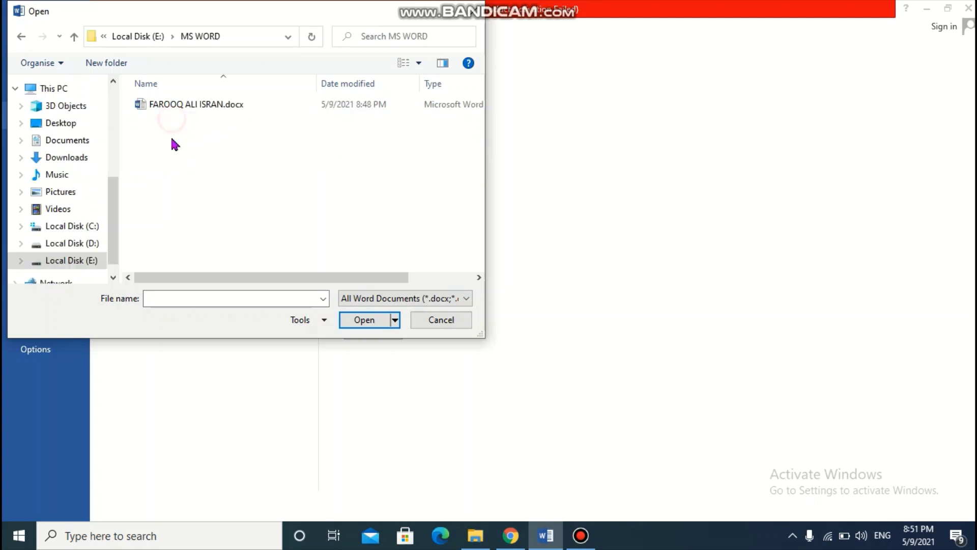
{"action": "left_click", "coordinate": [176, 108]}
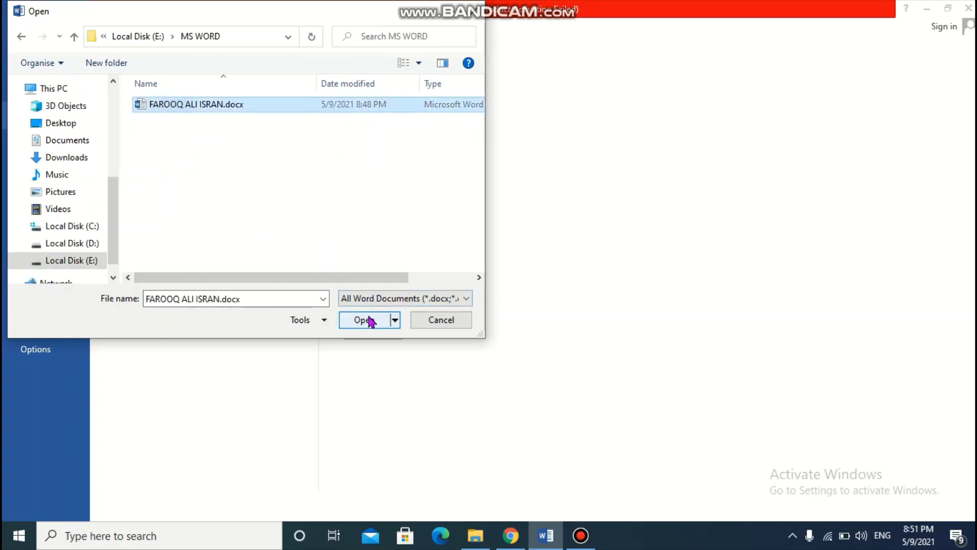
{"action": "left_click", "coordinate": [370, 320]}
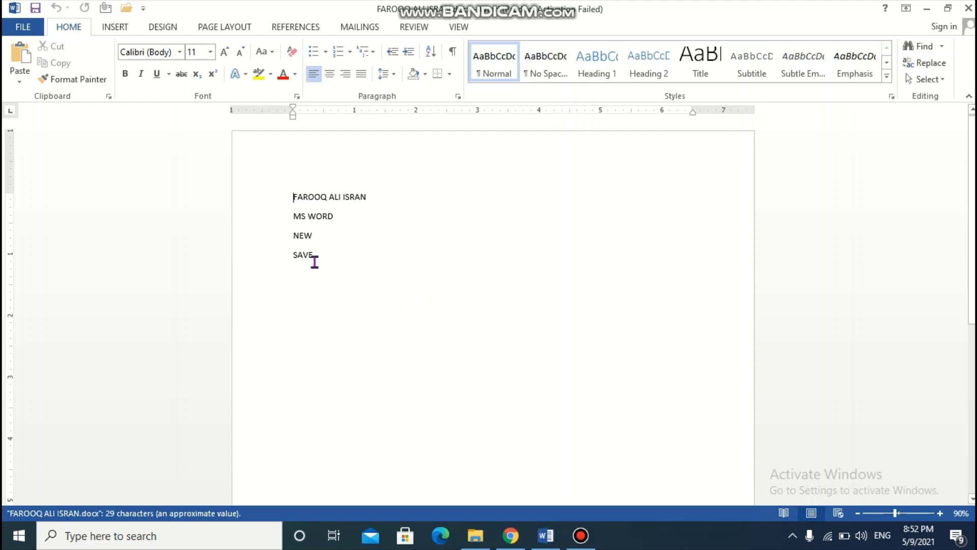
{"action": "left_click", "coordinate": [315, 261]}
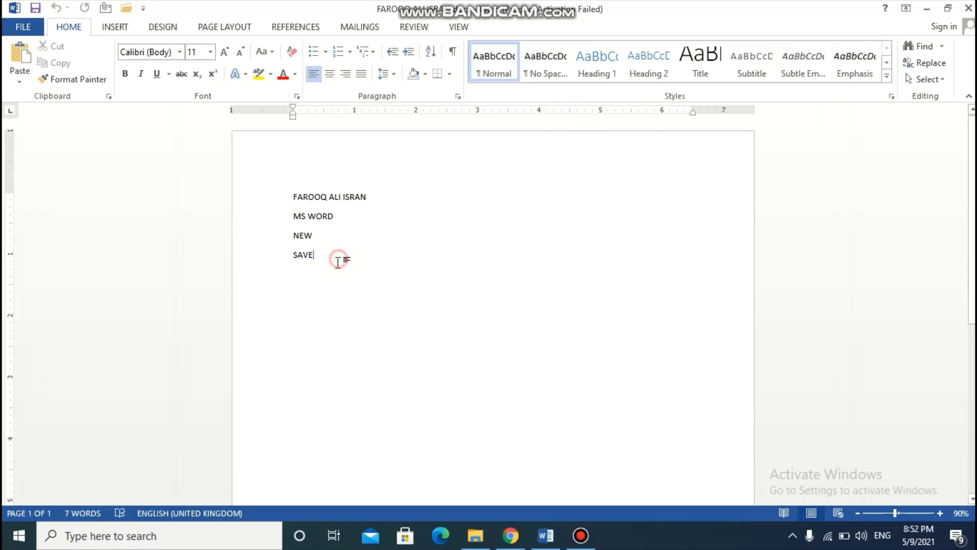
{"action": "left_click", "coordinate": [277, 244]}
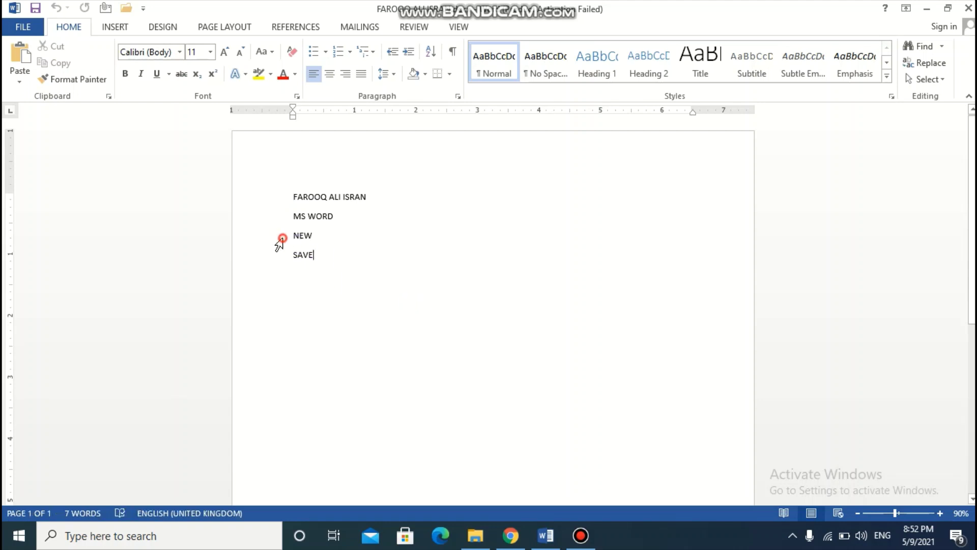
- Add CLOSE on a new line under SAVE, then view the file's Info page
{"action": "left_click", "coordinate": [327, 260]}
{"action": "key", "text": "Return"}
{"action": "type", "text": "CLOSE"}
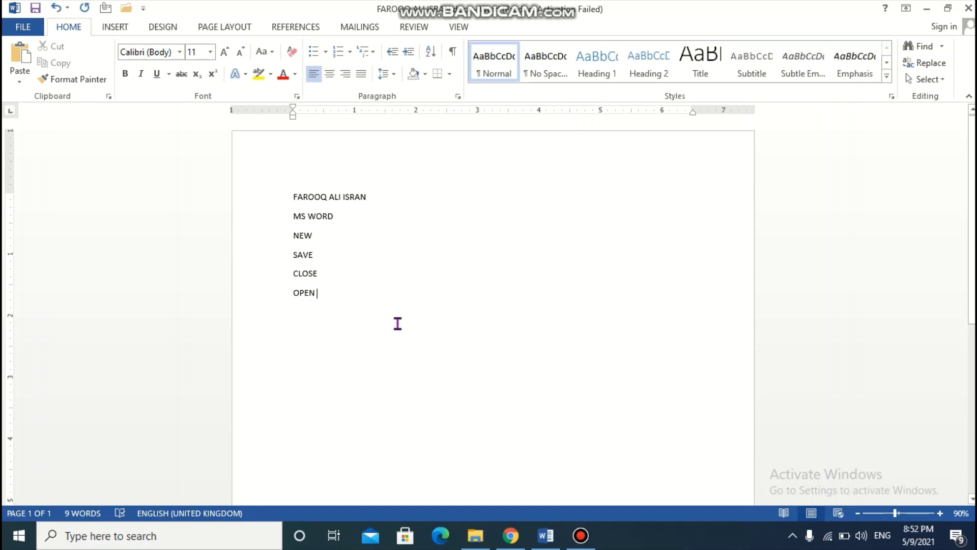
{"action": "left_click", "coordinate": [26, 28]}
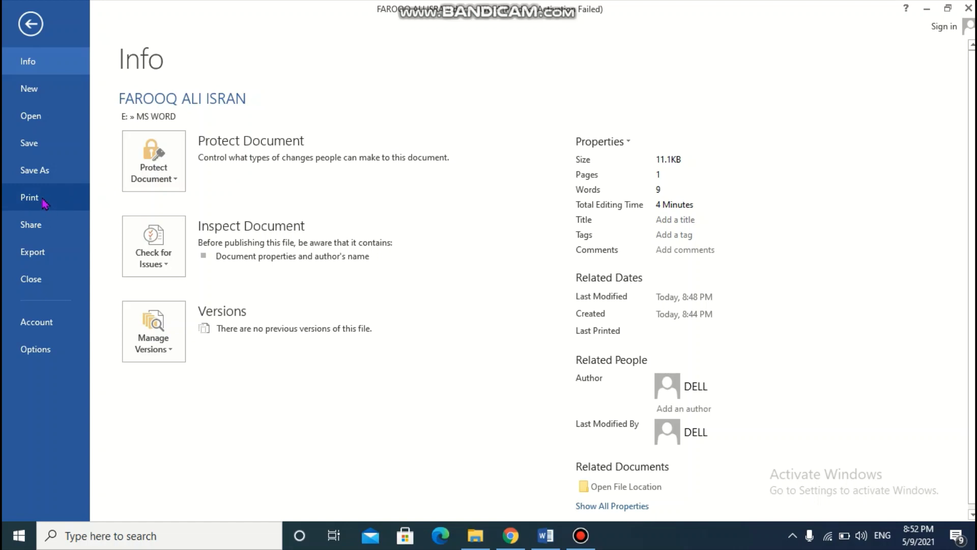
- Set printing to a custom page range of 1, 3, 10 with 4 copies
{"action": "left_click", "coordinate": [44, 203]}
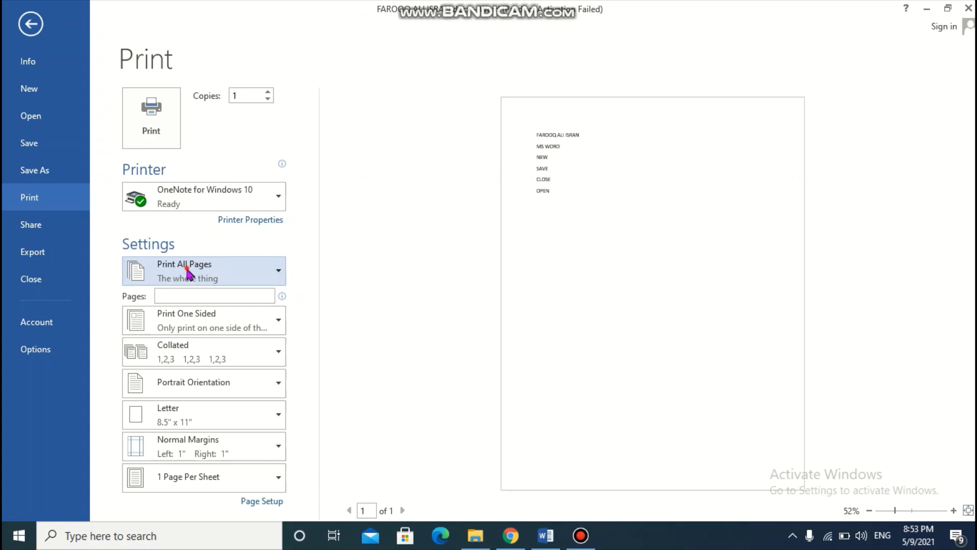
{"action": "left_click", "coordinate": [189, 274]}
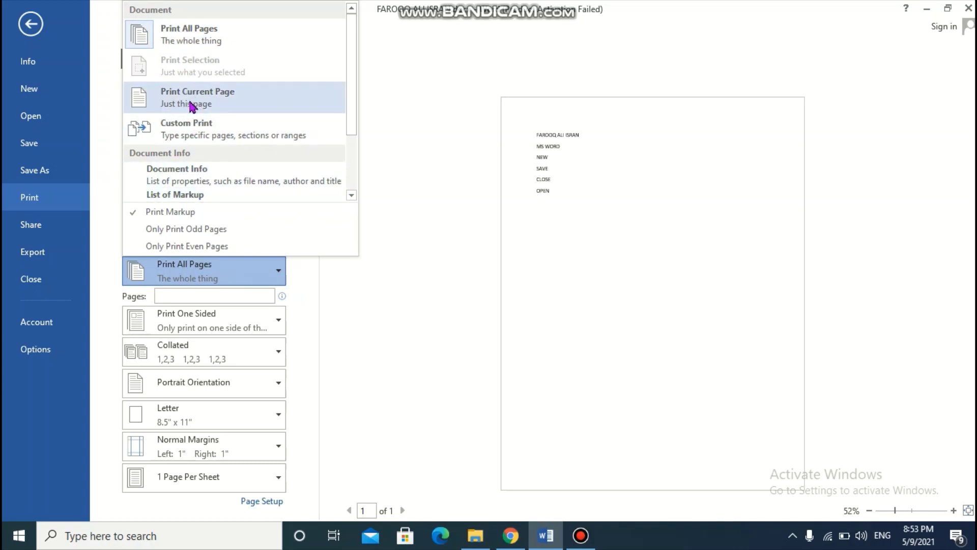
{"action": "left_click", "coordinate": [205, 131]}
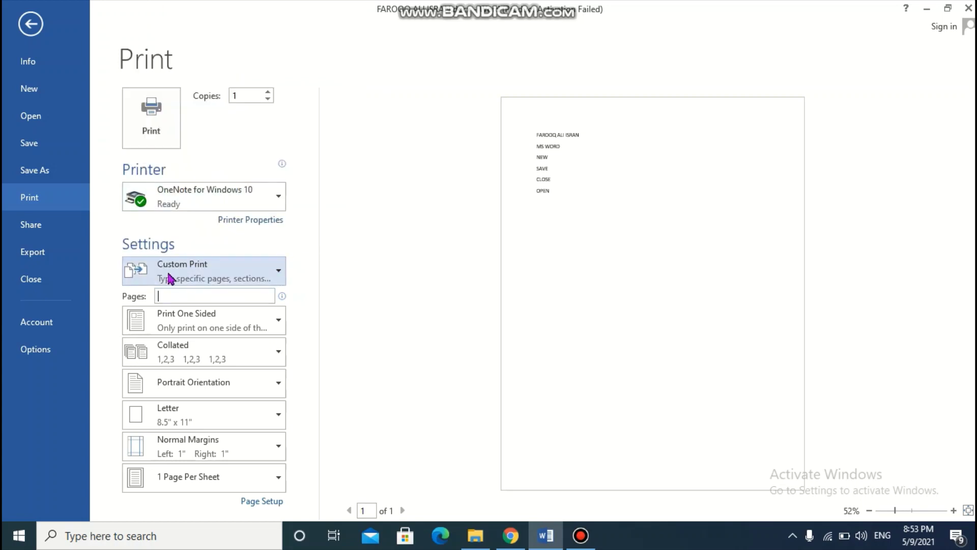
{"action": "left_click", "coordinate": [185, 297]}
{"action": "type", "text": "1, 3, 10"}
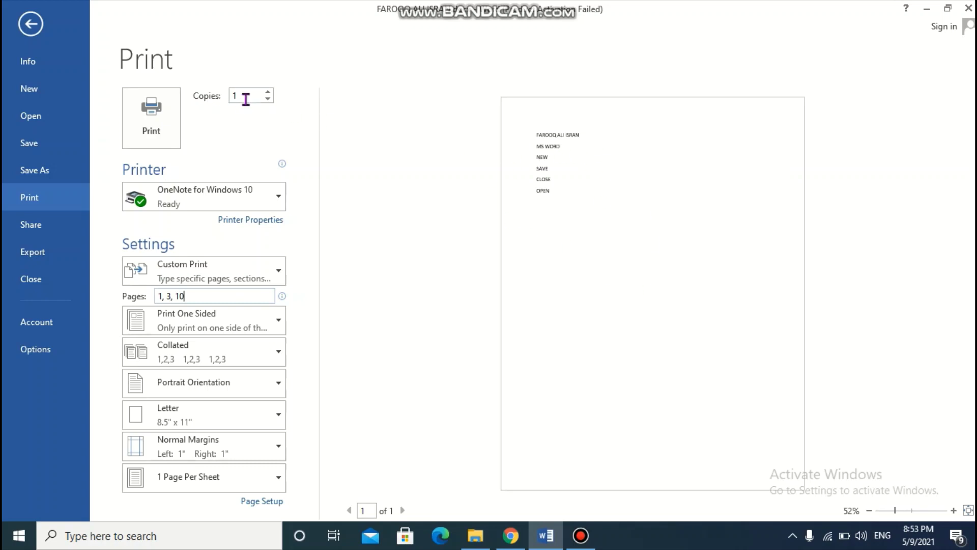
{"action": "left_click", "coordinate": [267, 93]}
{"action": "left_click", "coordinate": [268, 93]}
{"action": "left_click", "coordinate": [268, 94]}
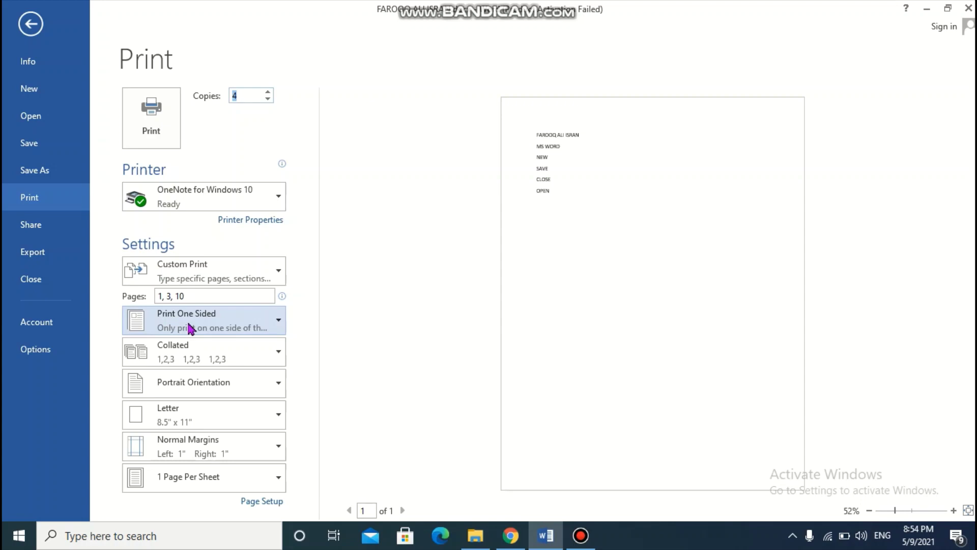
- Keep Print One Sided and Collated, and lower Copies to 2
{"action": "left_click", "coordinate": [189, 328]}
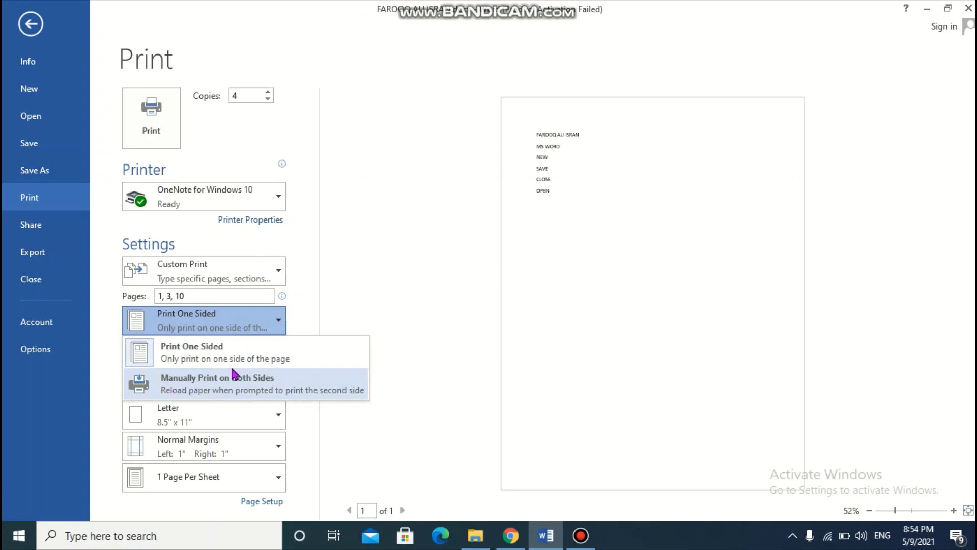
{"action": "left_click", "coordinate": [197, 360]}
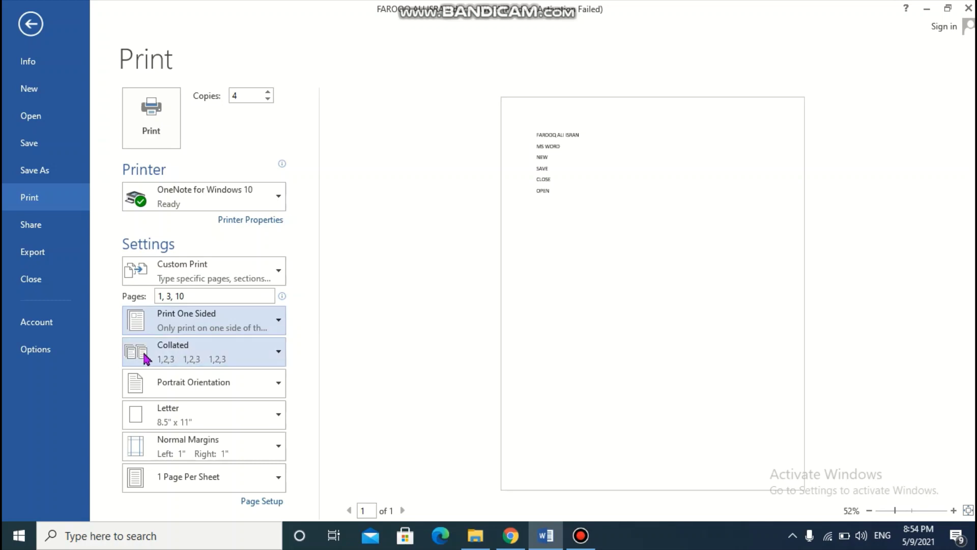
{"action": "left_click", "coordinate": [183, 362]}
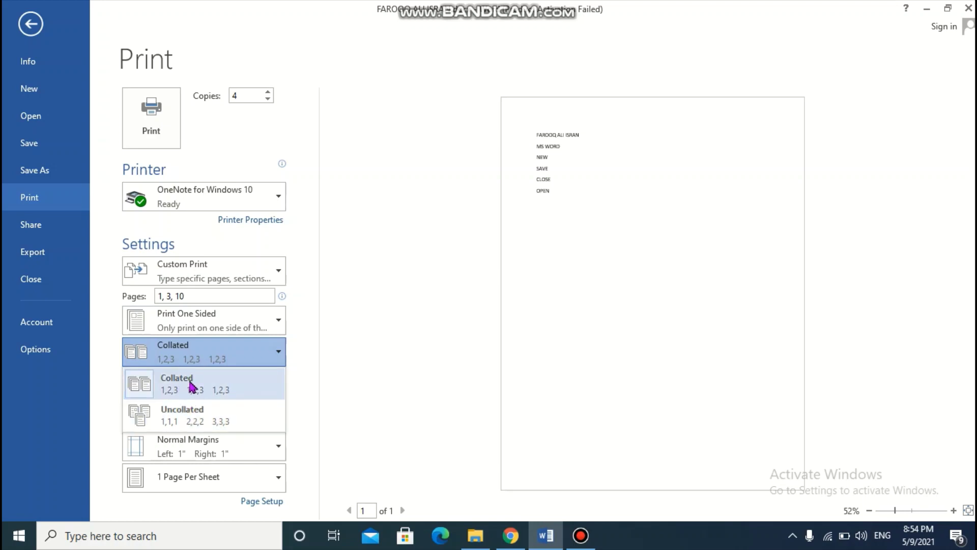
{"action": "left_click", "coordinate": [189, 387]}
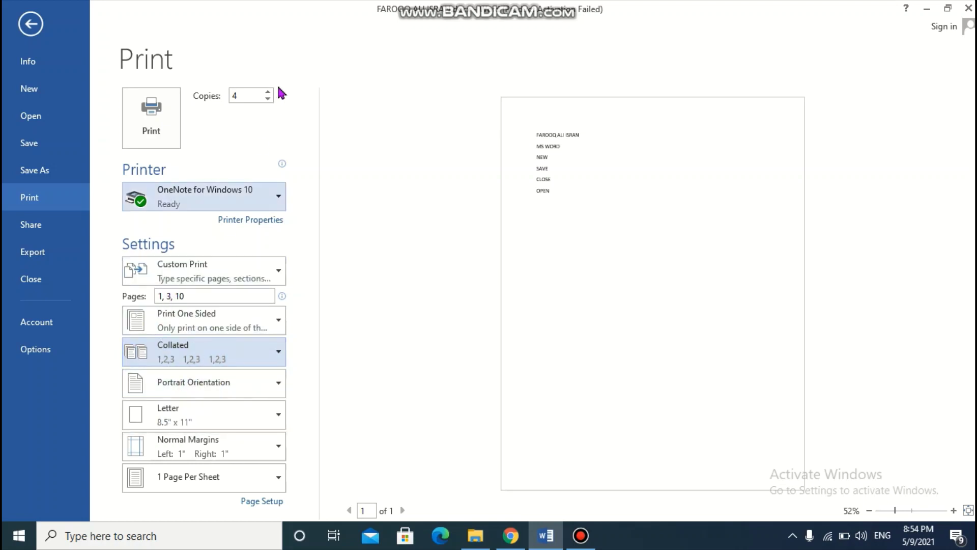
{"action": "left_click", "coordinate": [268, 98]}
{"action": "left_click", "coordinate": [267, 98]}
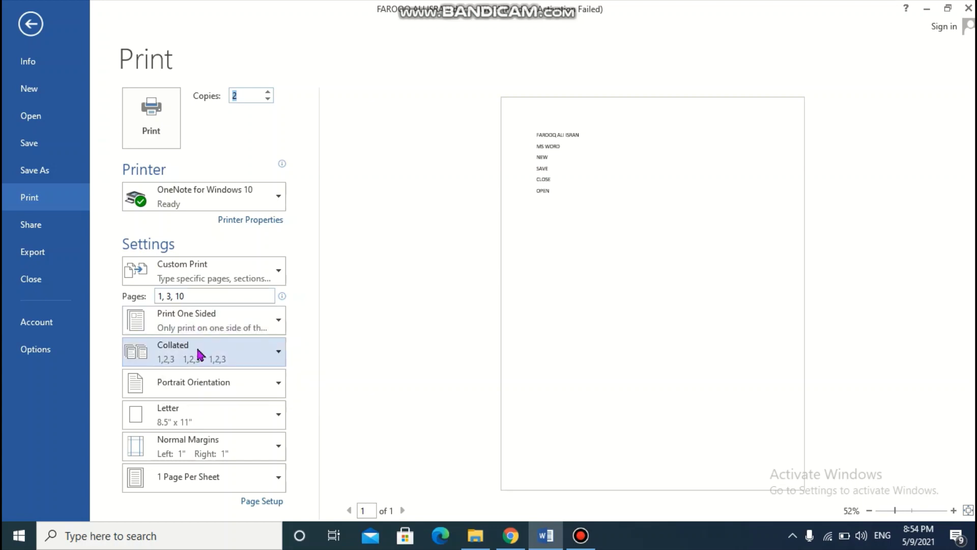
- Try Uncollated printing, then switch back to Collated
{"action": "left_click", "coordinate": [196, 352]}
{"action": "left_click", "coordinate": [206, 414]}
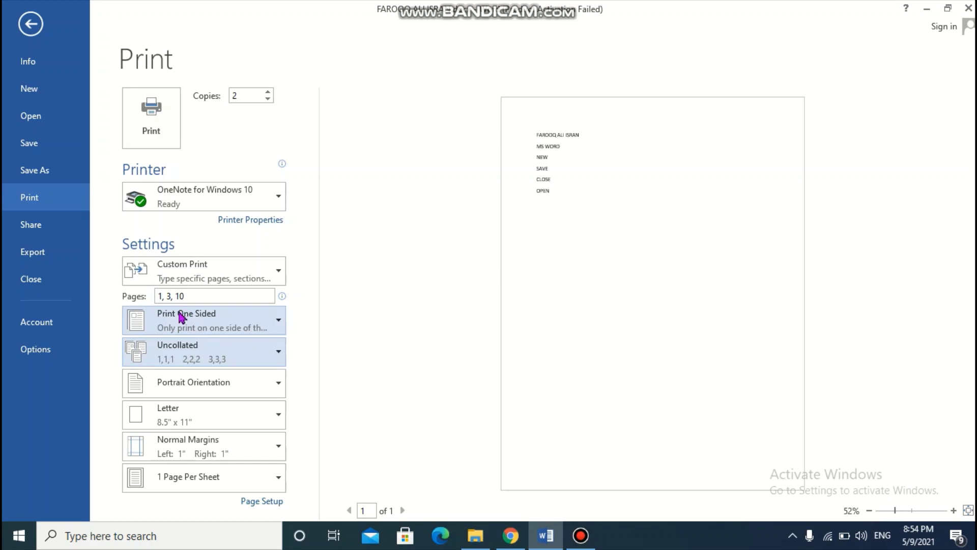
{"action": "left_click", "coordinate": [232, 359]}
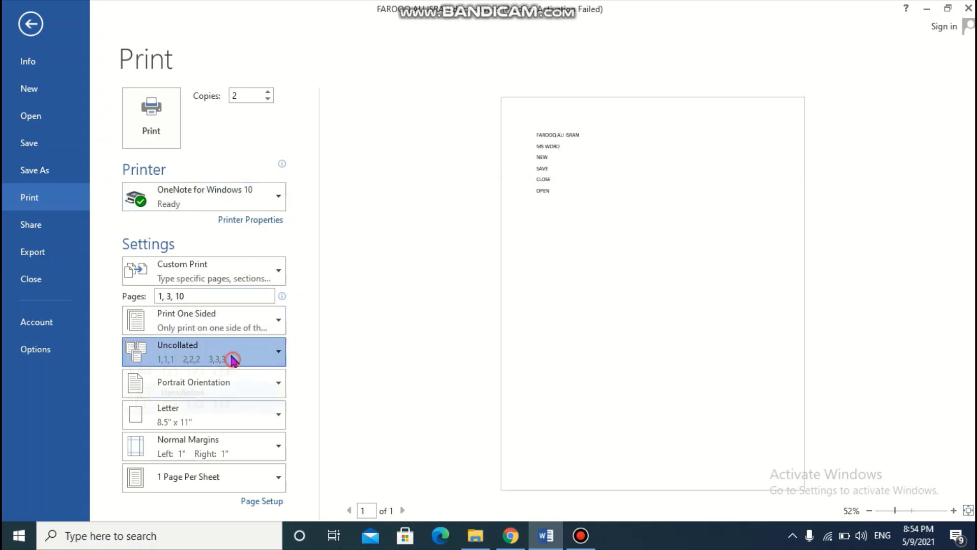
{"action": "left_click", "coordinate": [186, 384]}
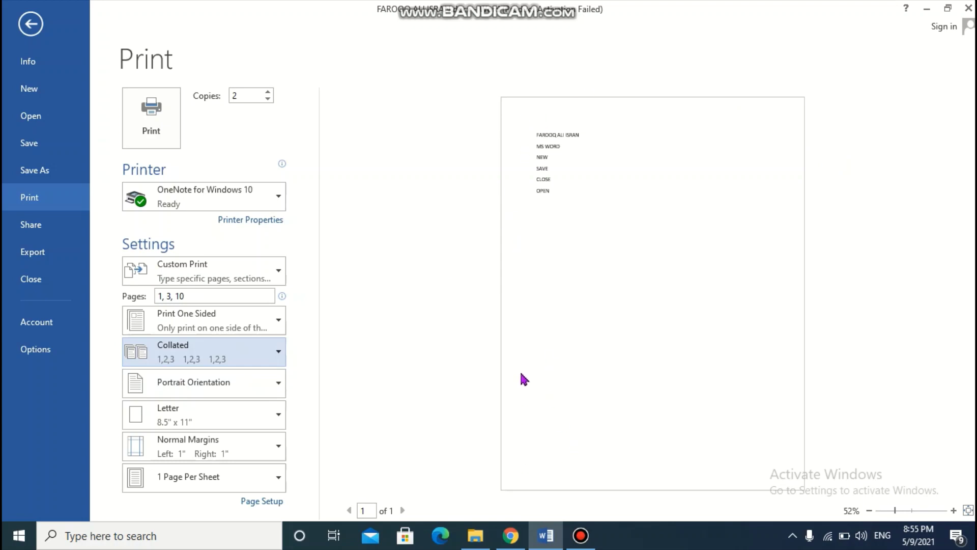
- Switch the print orientation to landscape, then back to portrait
{"action": "left_click", "coordinate": [191, 389]}
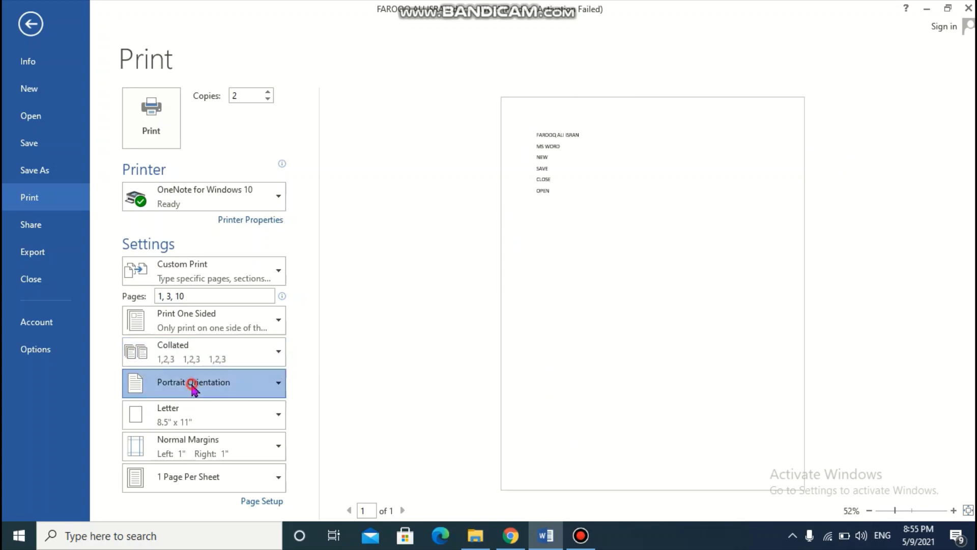
{"action": "left_click", "coordinate": [206, 448]}
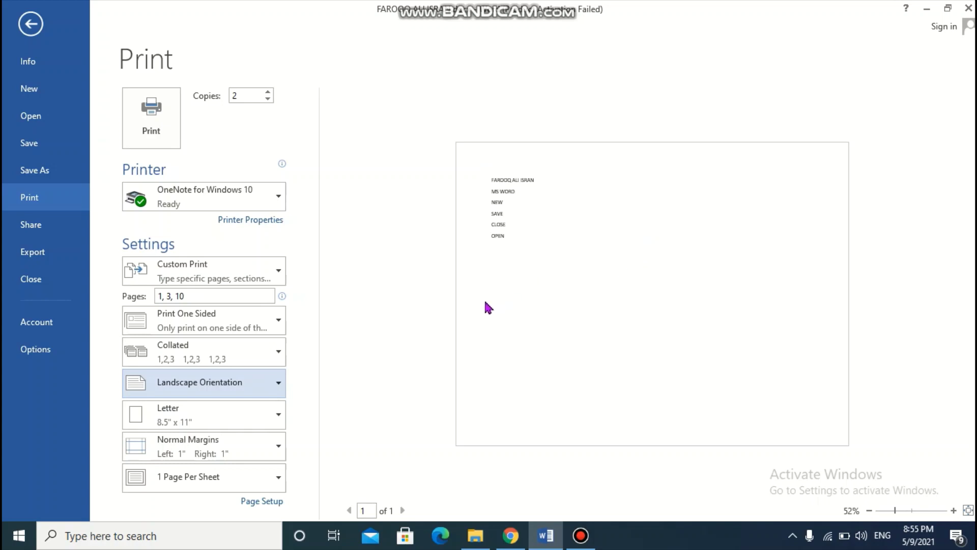
{"action": "left_click", "coordinate": [216, 379]}
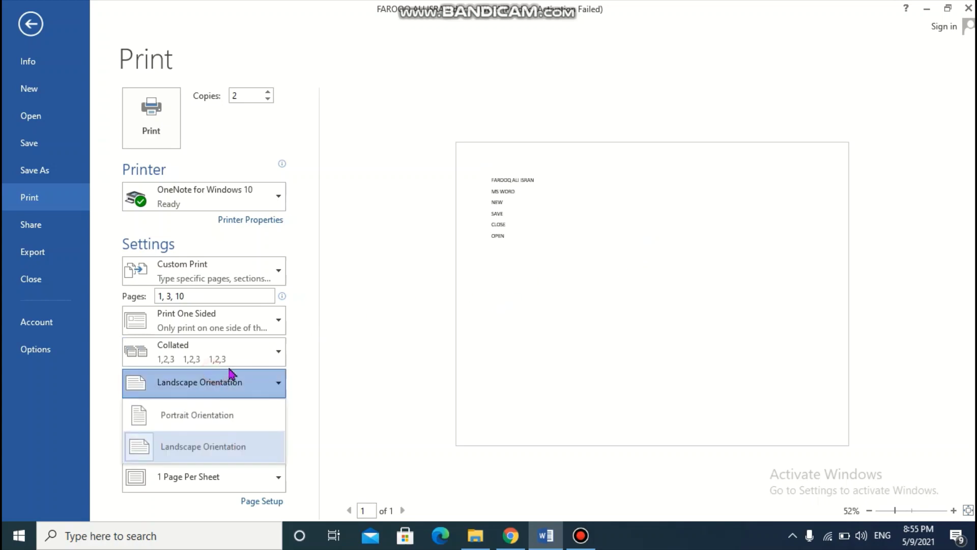
{"action": "left_click", "coordinate": [196, 415]}
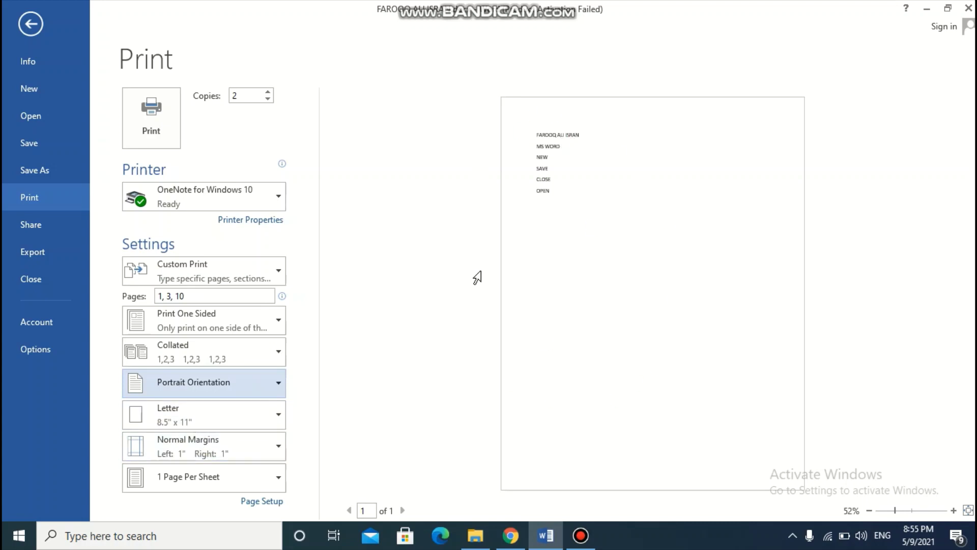
- Set the print paper size to A4 (8.27" x 11.69") and return to the document
{"action": "left_click", "coordinate": [205, 410]}
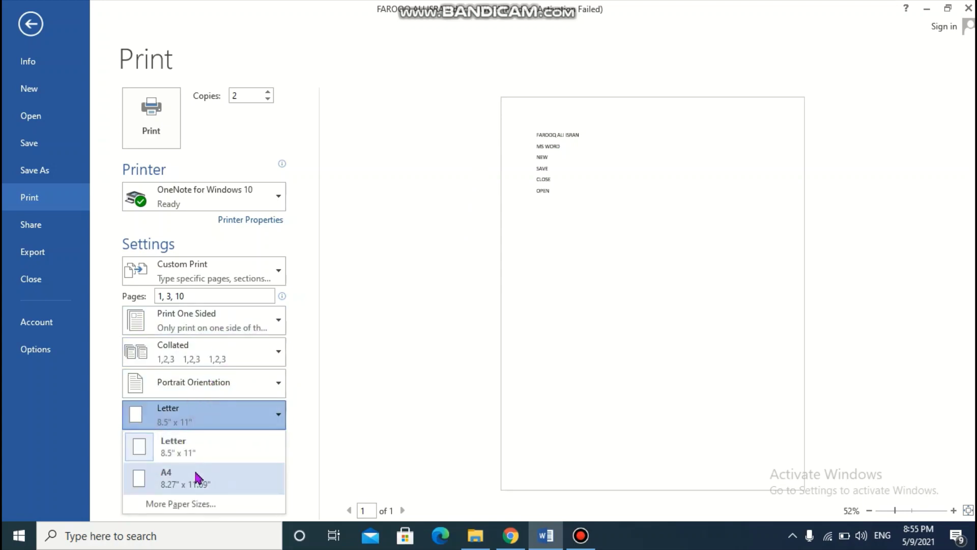
{"action": "left_click", "coordinate": [205, 504]}
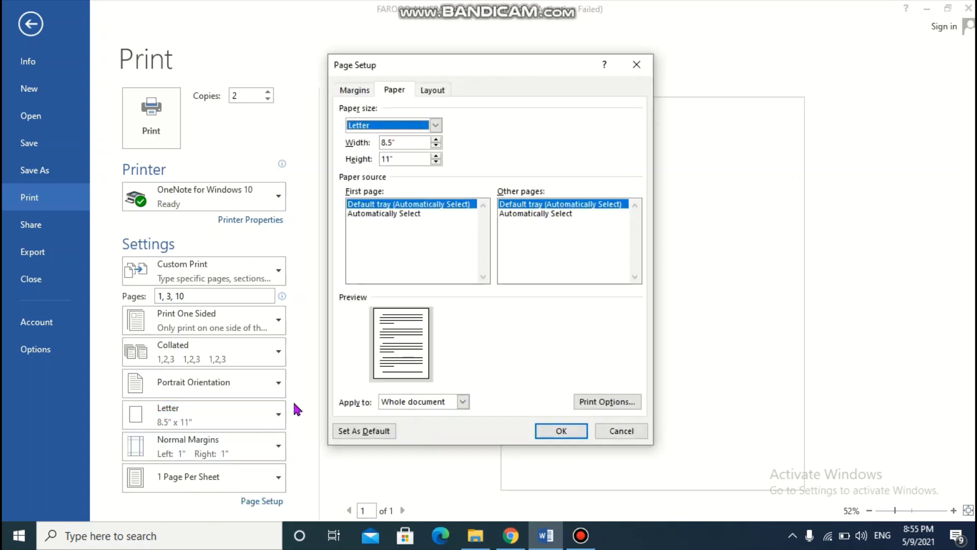
{"action": "left_click", "coordinate": [435, 126]}
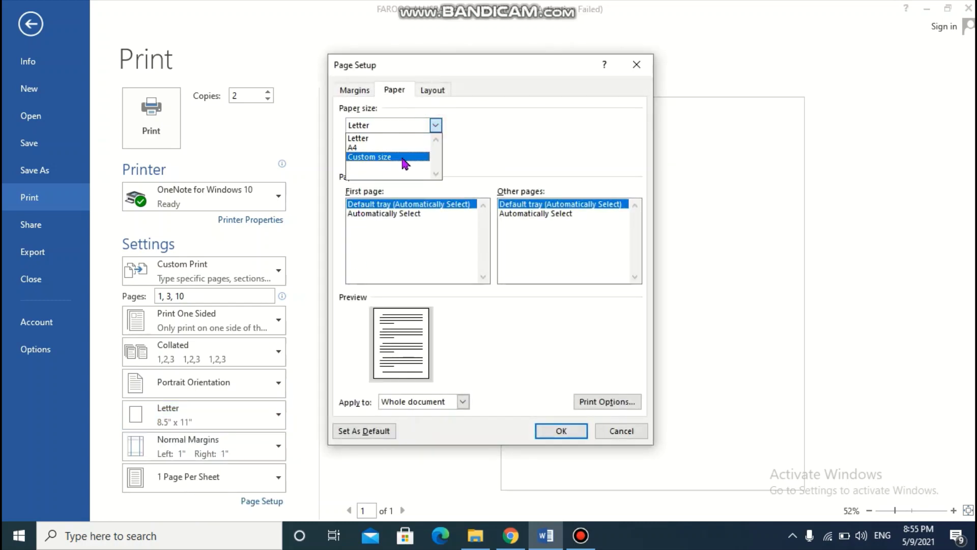
{"action": "left_click", "coordinate": [487, 123]}
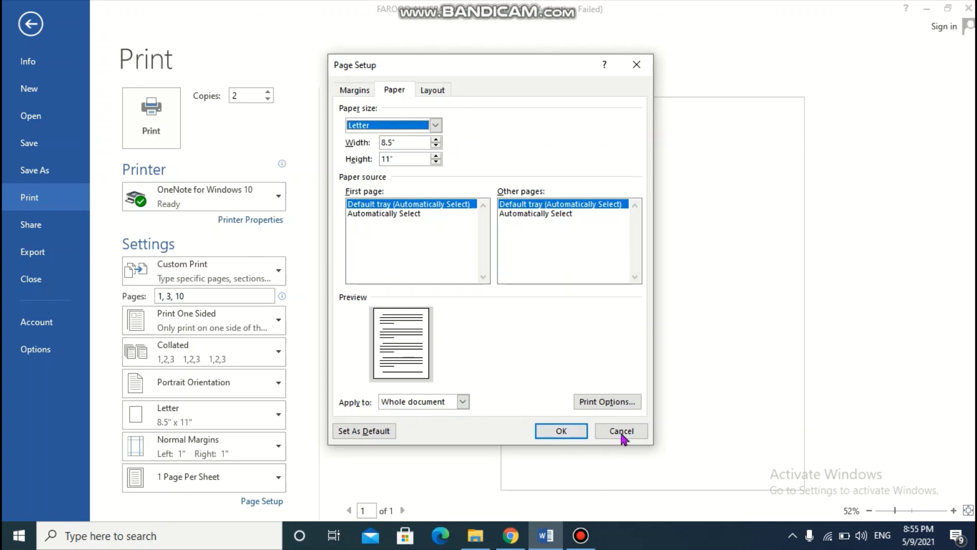
{"action": "left_click", "coordinate": [621, 431]}
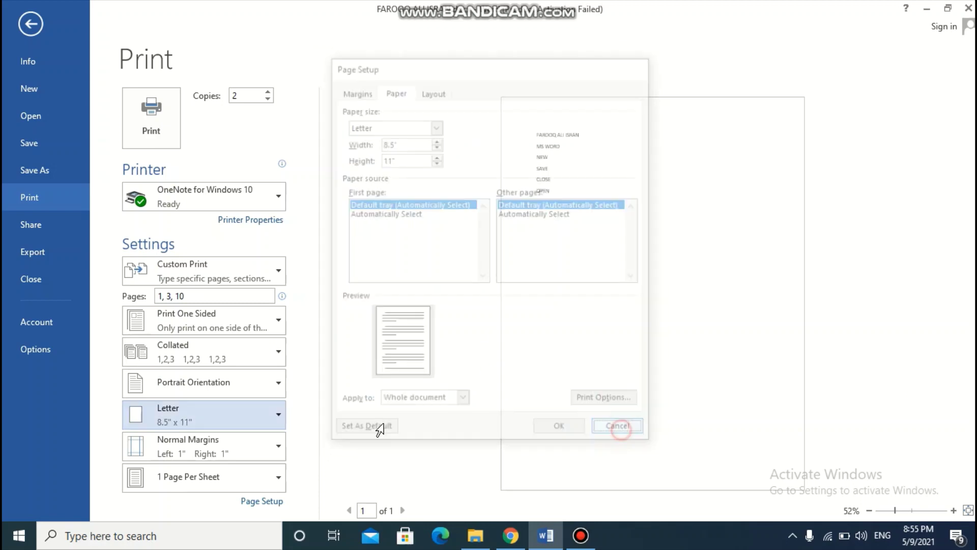
{"action": "left_click", "coordinate": [196, 419]}
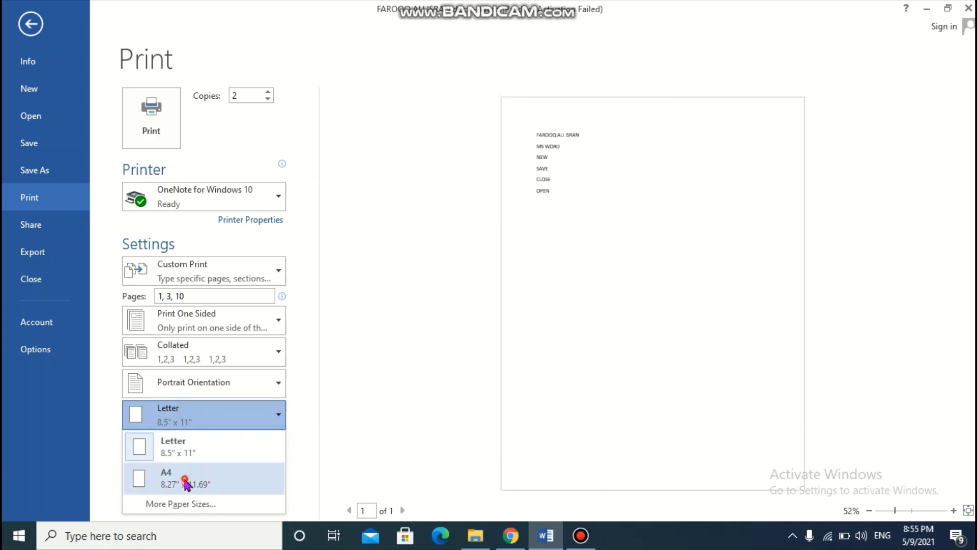
{"action": "left_click", "coordinate": [188, 481]}
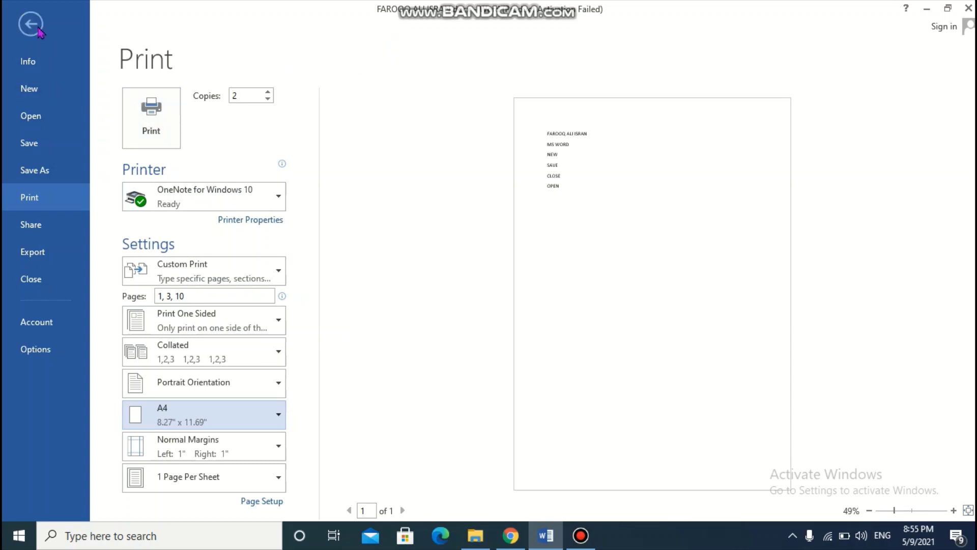
{"action": "left_click", "coordinate": [38, 27]}
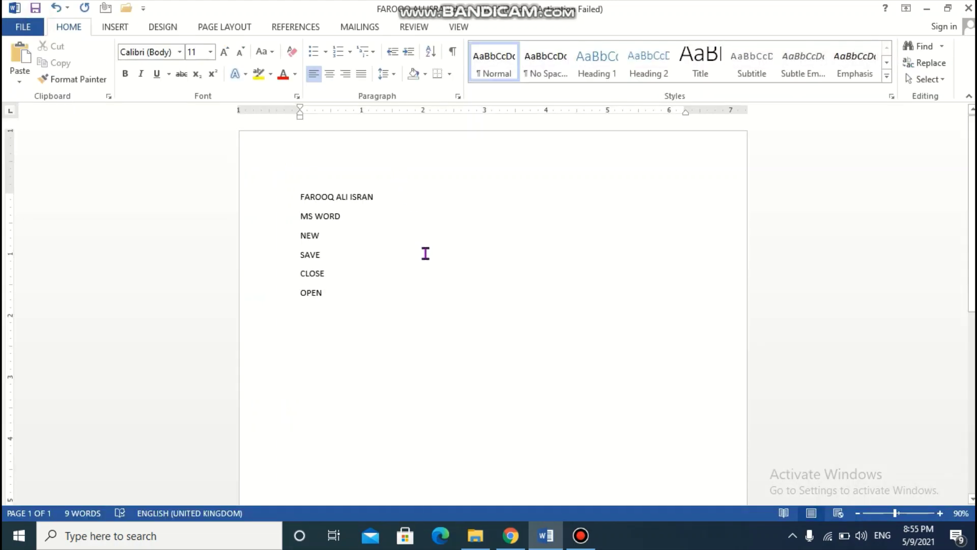
- Insert a new line reading PRINT directly after OPEN, then view the Info page
{"action": "left_click", "coordinate": [425, 253]}
{"action": "left_click", "coordinate": [362, 223]}
{"action": "left_click", "coordinate": [345, 235]}
{"action": "left_click", "coordinate": [341, 252]}
{"action": "left_click", "coordinate": [362, 275]}
{"action": "left_click", "coordinate": [343, 294]}
{"action": "key", "text": "Return"}
{"action": "type", "text": "p"}
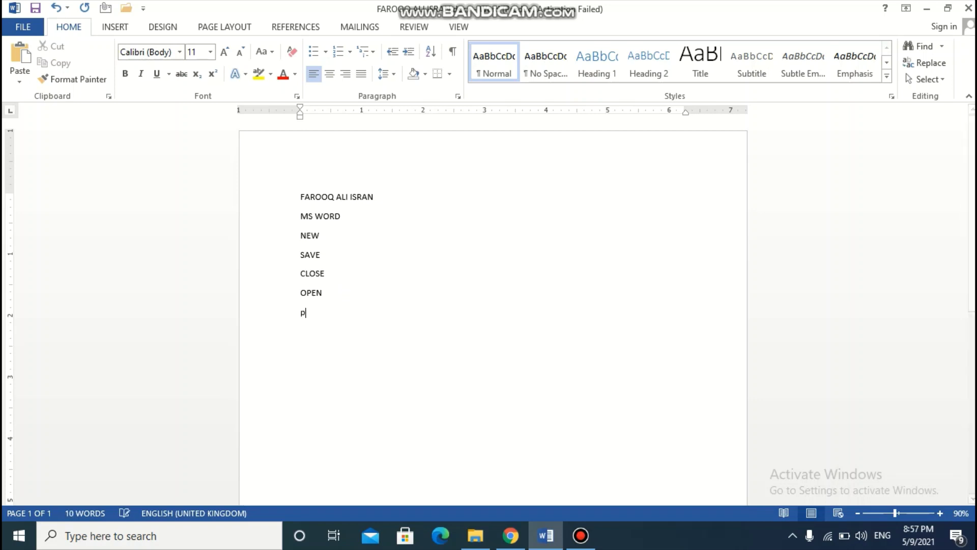
{"action": "type", "text": "rin"}
{"action": "type", "text": "RINT"}
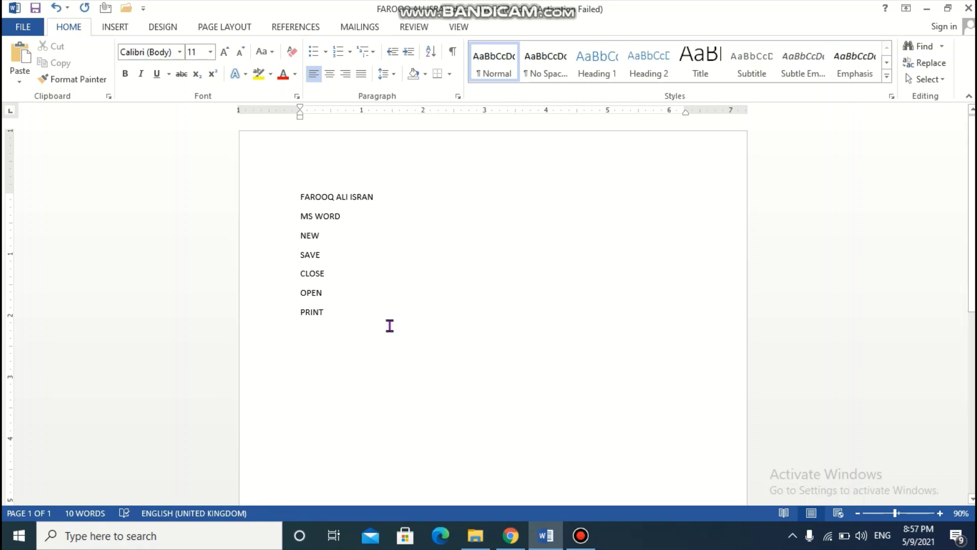
{"action": "left_click", "coordinate": [23, 29]}
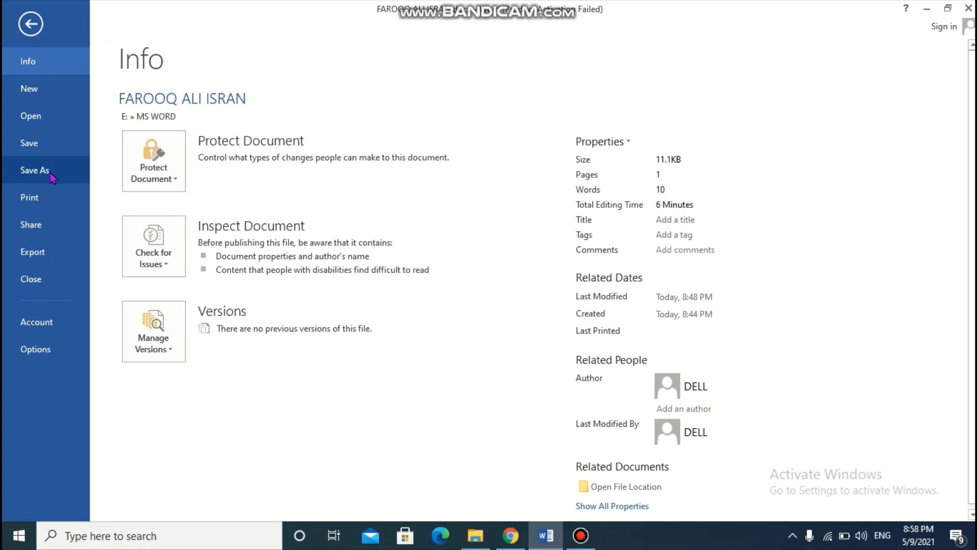
- Save a copy of the list as SAVE AS.docx in E:\MS WORD
{"action": "left_click", "coordinate": [51, 175]}
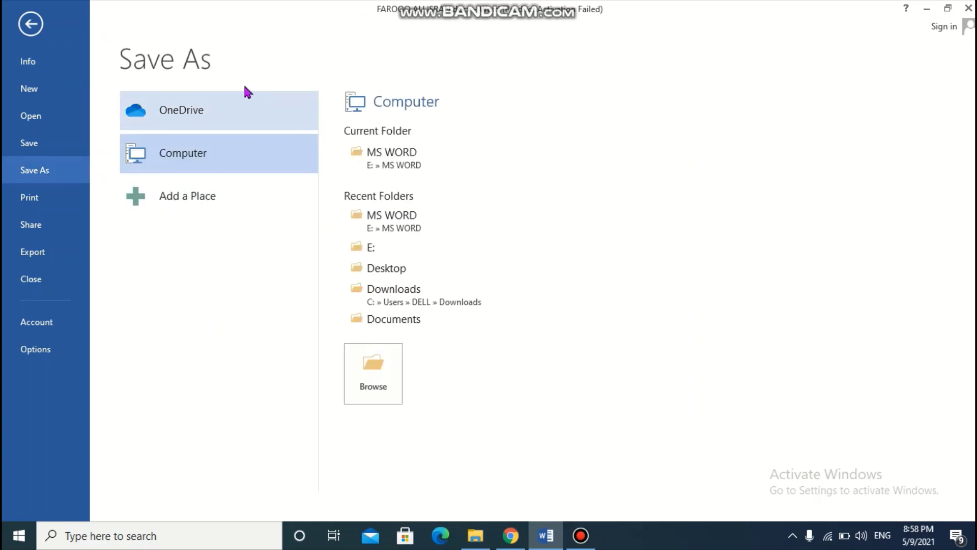
{"action": "left_click", "coordinate": [363, 388]}
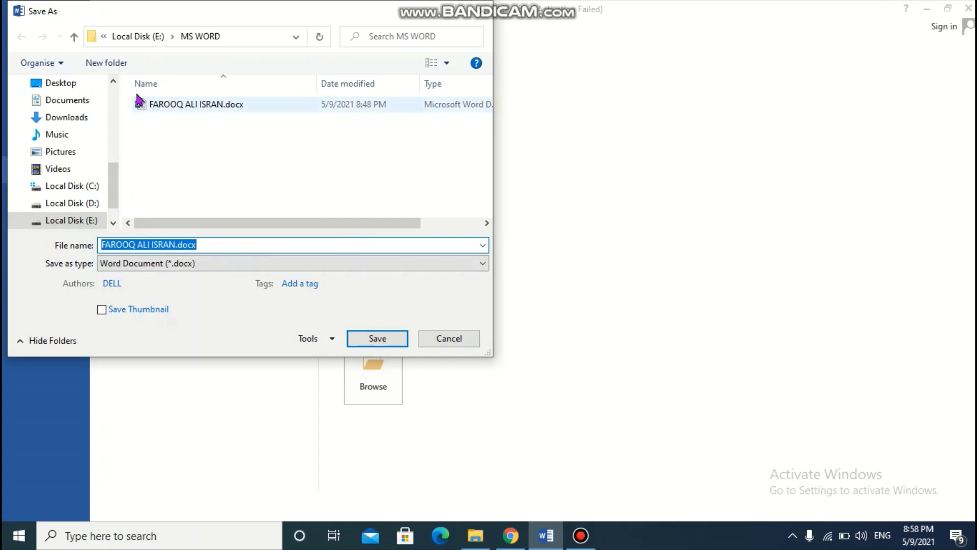
{"action": "left_click", "coordinate": [113, 223]}
{"action": "left_click", "coordinate": [113, 222]}
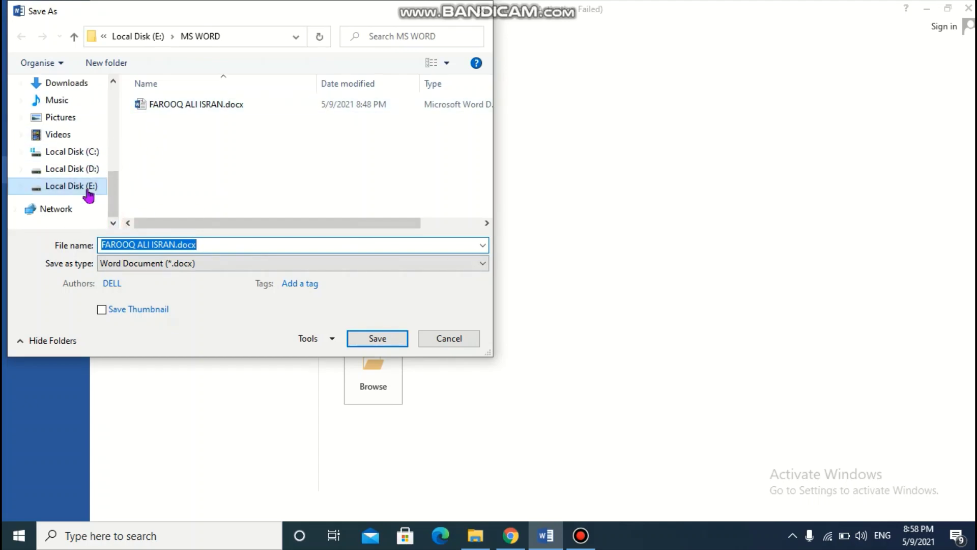
{"action": "left_click", "coordinate": [72, 186]}
{"action": "double_click", "coordinate": [169, 119]}
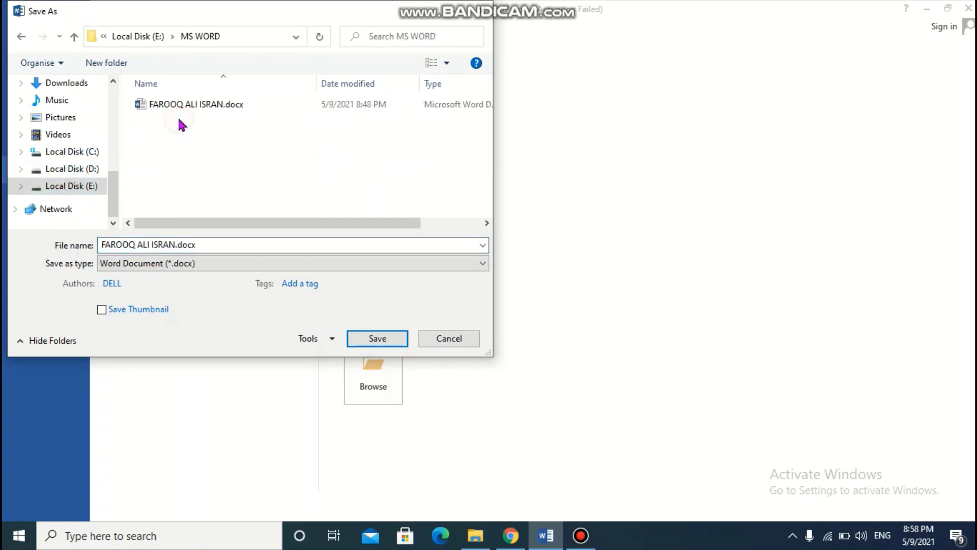
{"action": "left_click", "coordinate": [185, 245]}
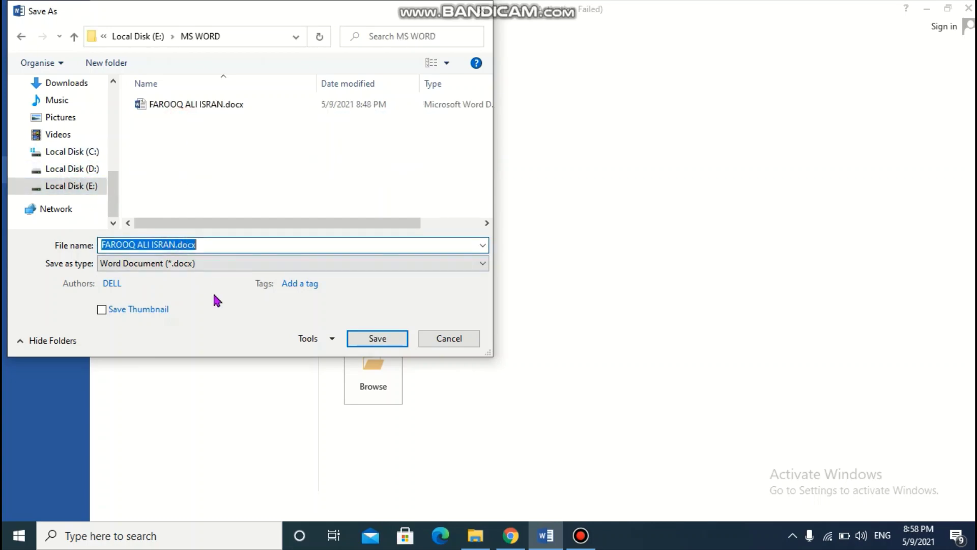
{"action": "left_click", "coordinate": [179, 244]}
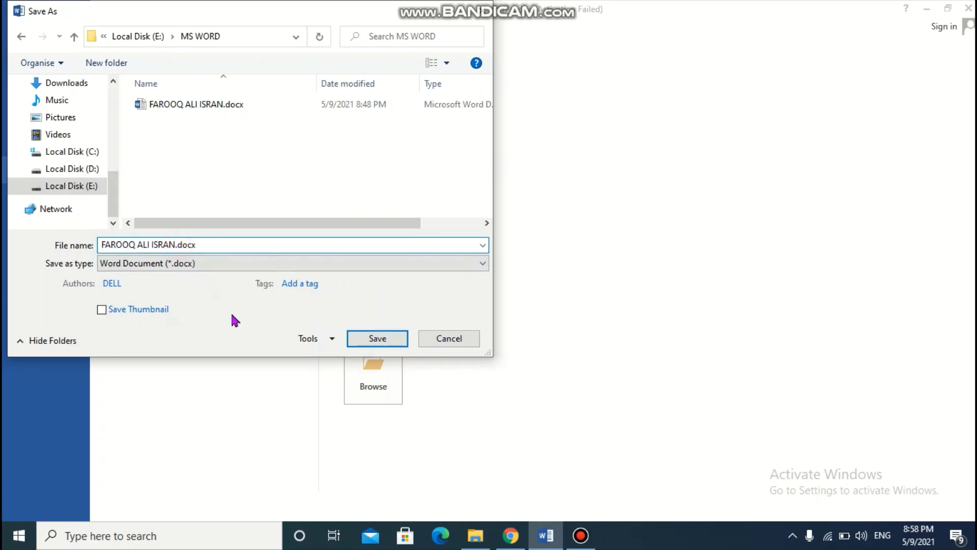
{"action": "key", "text": "BackSpace"}
{"action": "key", "text": "BackSpace"}
{"action": "key", "text": "BackSpace"}
{"action": "key", "text": "BackSpace"}
{"action": "key", "text": "BackSpace"}
{"action": "key", "text": "BackSpace"}
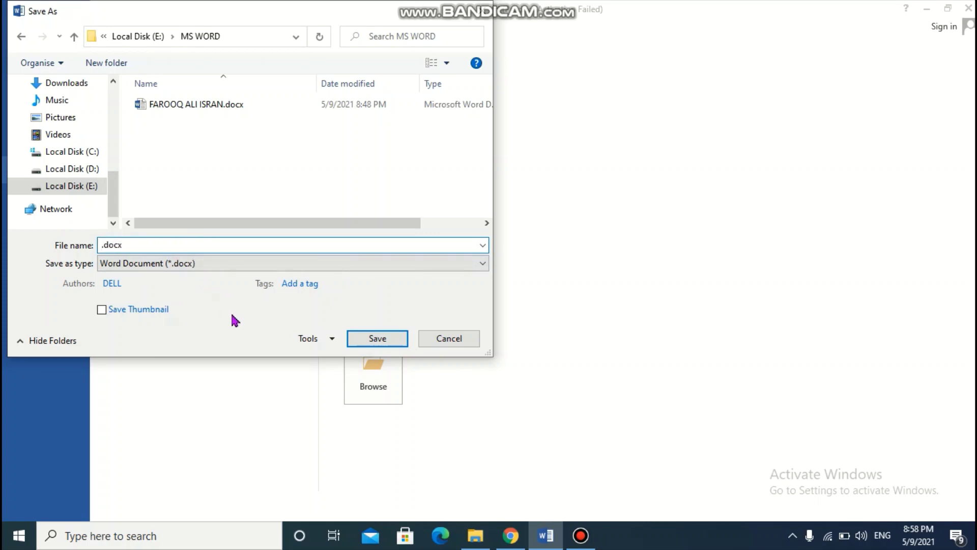
{"action": "type", "text": "SAVE A"}
{"action": "type", "text": "S"}
{"action": "key", "text": "Return"}
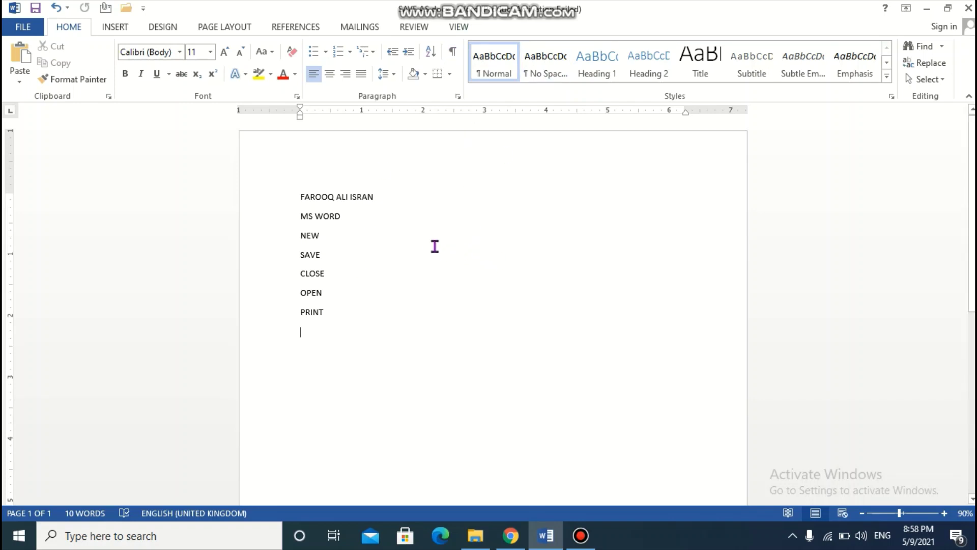
- Open General Options from the Save As dialog's Tools menu for SAVE AS.docx
{"action": "left_click", "coordinate": [24, 28]}
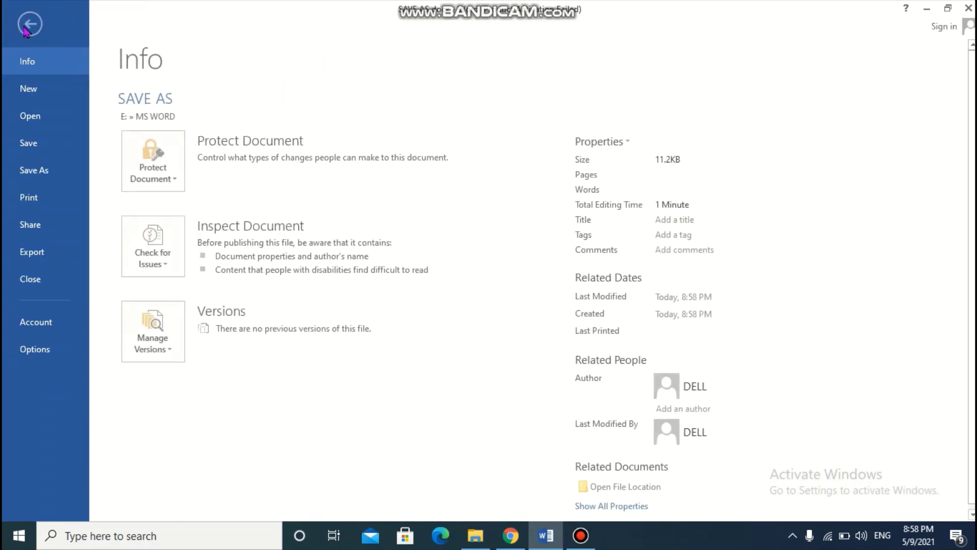
{"action": "left_click", "coordinate": [58, 173]}
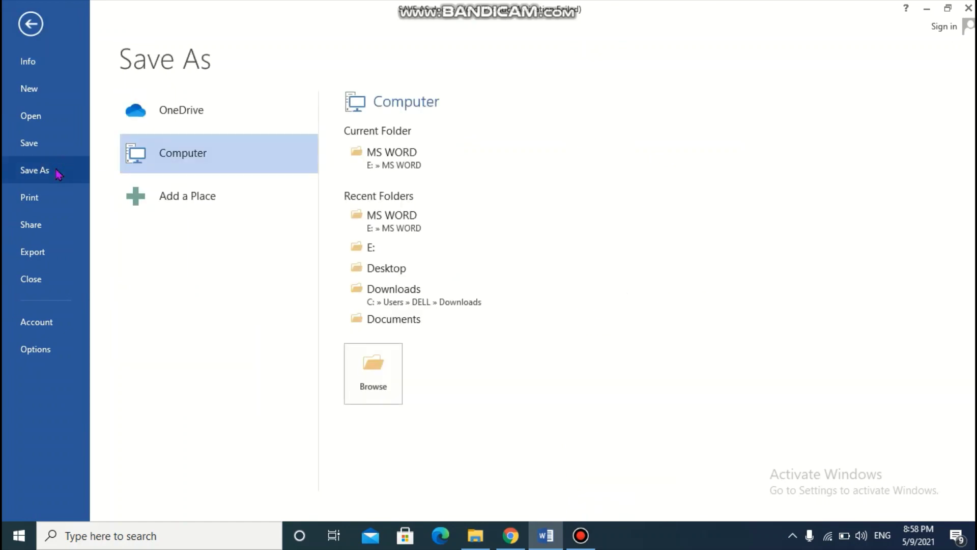
{"action": "left_click", "coordinate": [377, 377]}
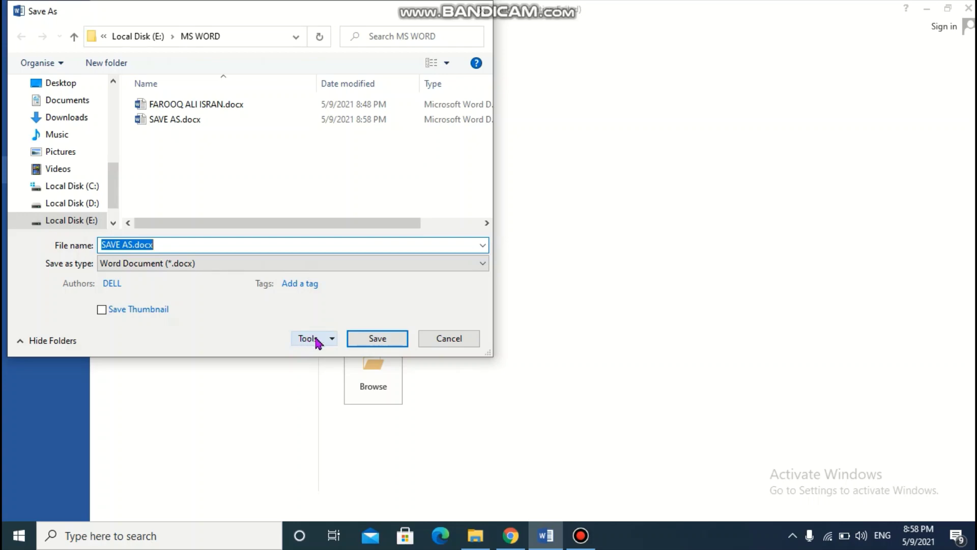
{"action": "left_click", "coordinate": [332, 340]}
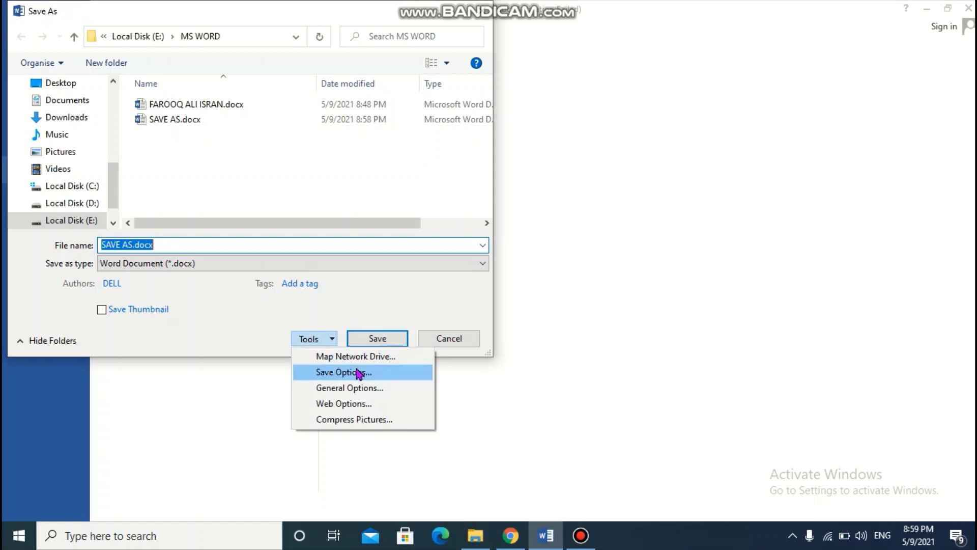
{"action": "left_click", "coordinate": [241, 312]}
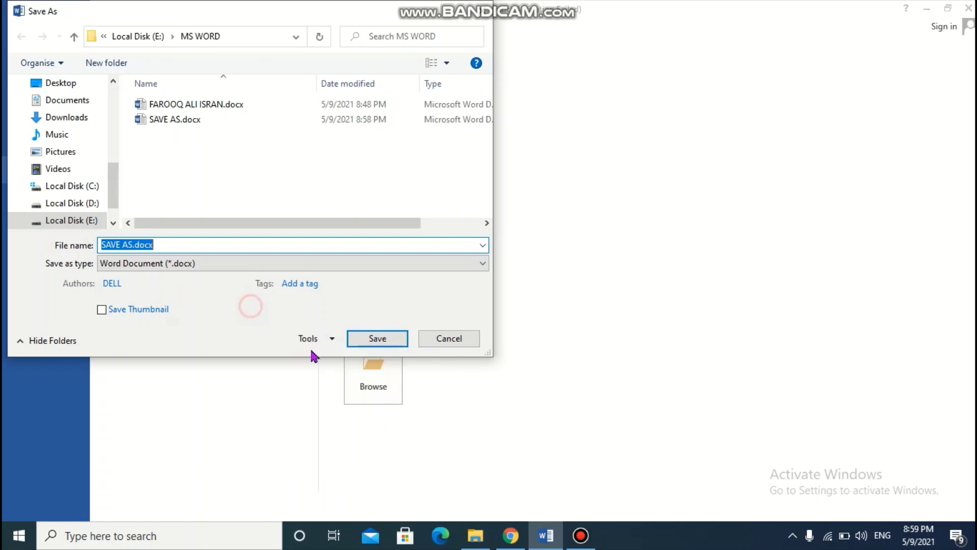
{"action": "left_click", "coordinate": [332, 338]}
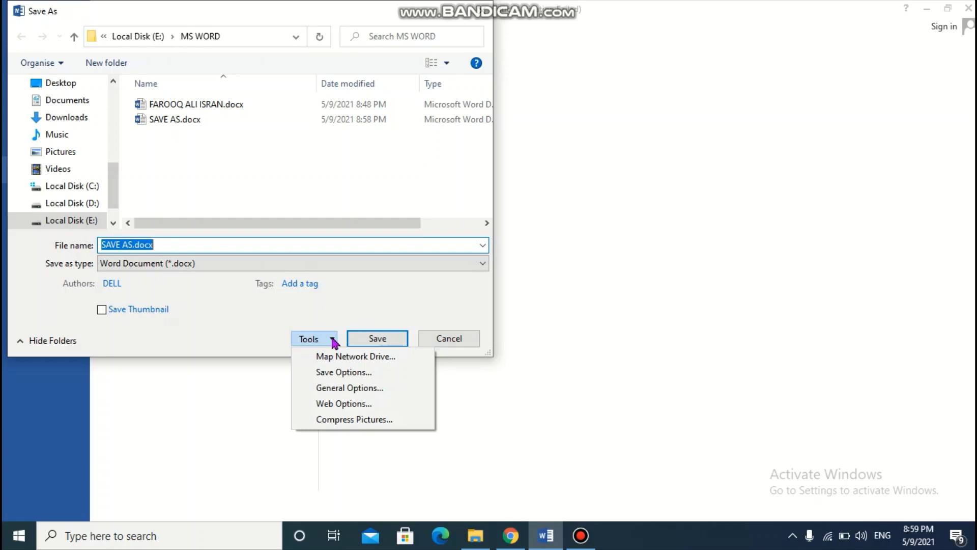
{"action": "left_click", "coordinate": [359, 388]}
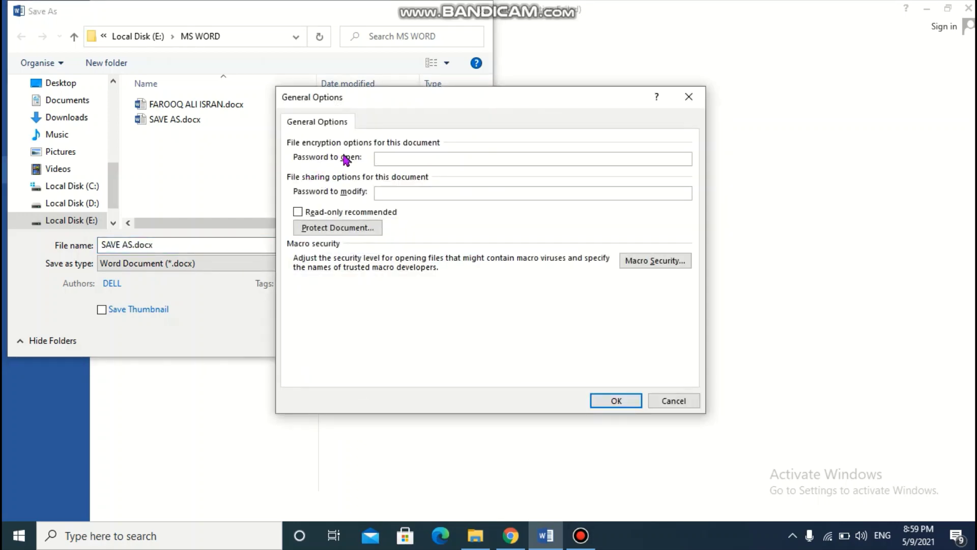
- Set and confirm the password to open and the password to modify the document
{"action": "left_click", "coordinate": [372, 161]}
{"action": "left_click", "coordinate": [402, 194]}
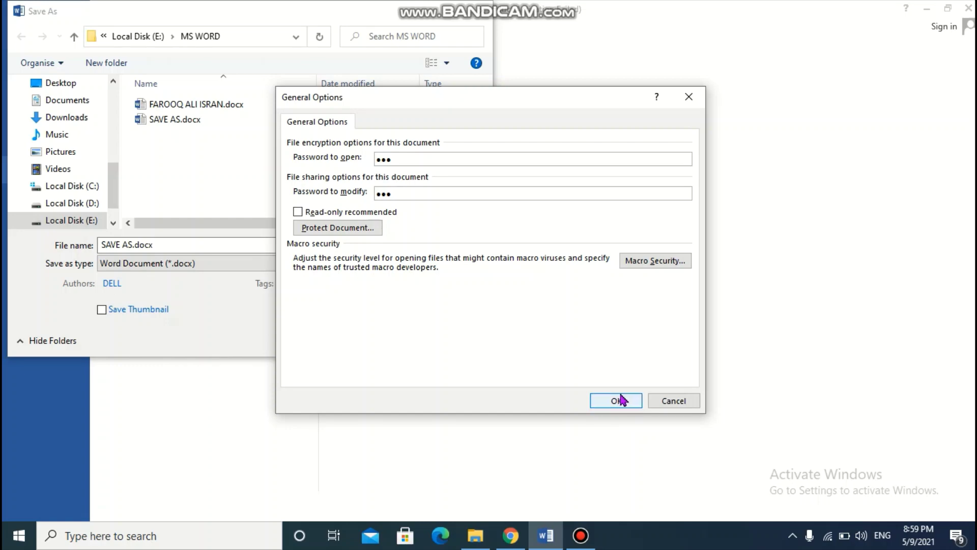
{"action": "left_click", "coordinate": [618, 400]}
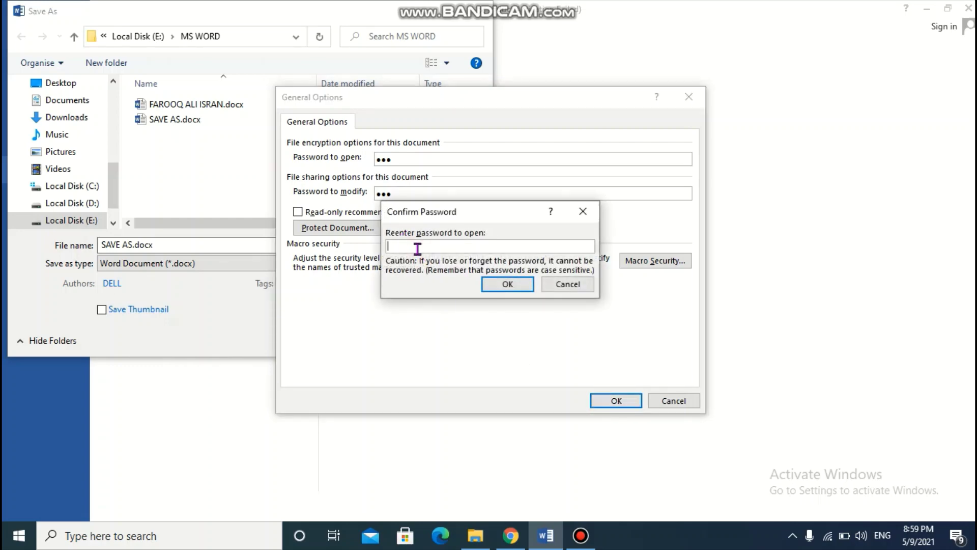
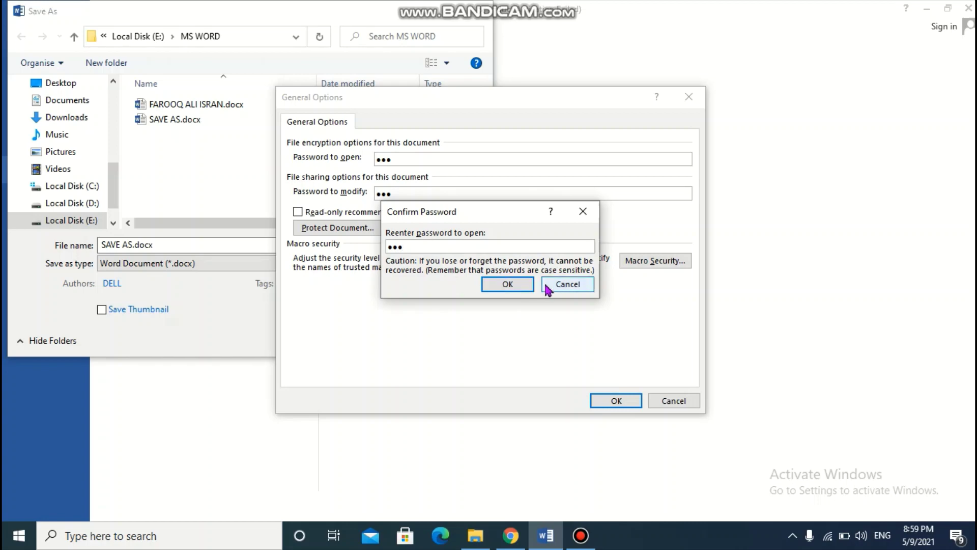
{"action": "left_click", "coordinate": [508, 285]}
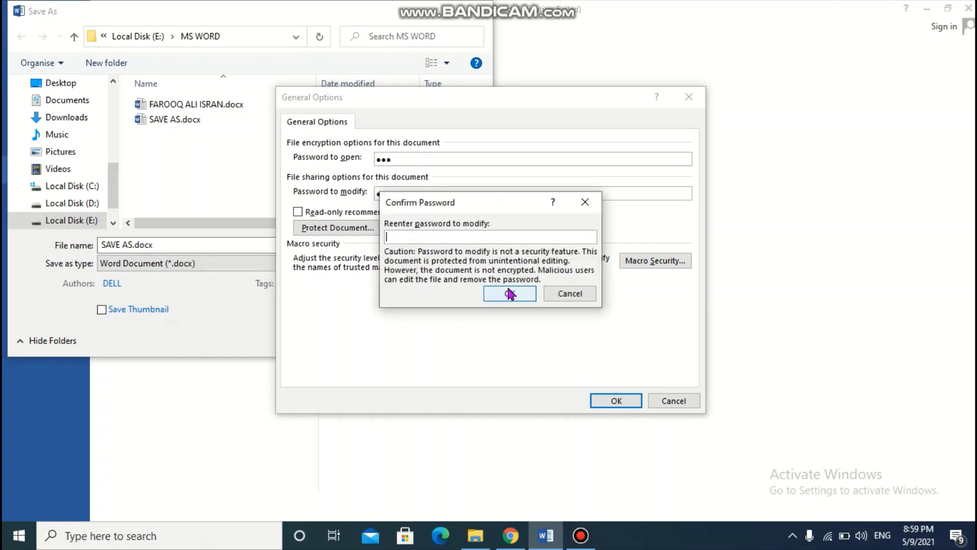
{"action": "left_click", "coordinate": [510, 293]}
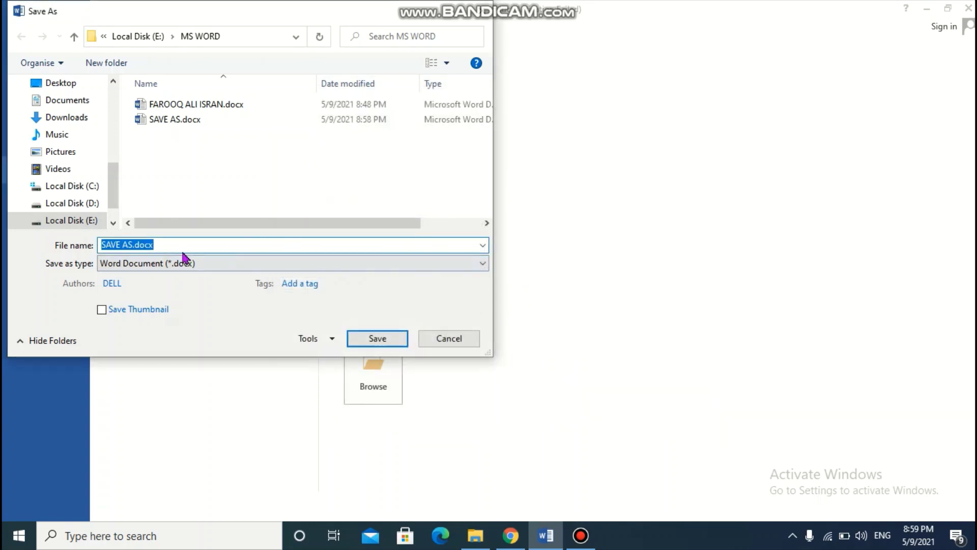
- Save the protected list as SAVE AS1.docx
{"action": "left_click", "coordinate": [133, 245]}
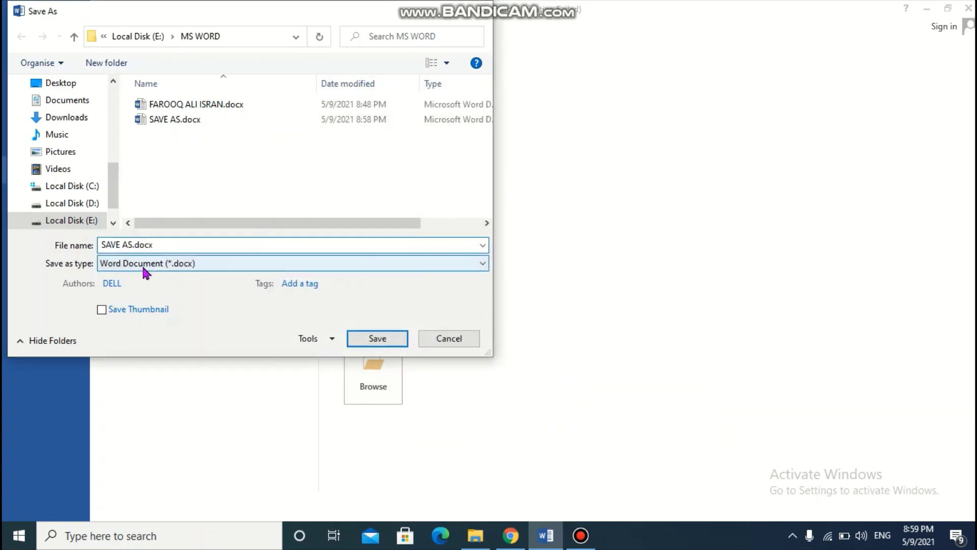
{"action": "type", "text": "1"}
{"action": "key", "text": "Return"}
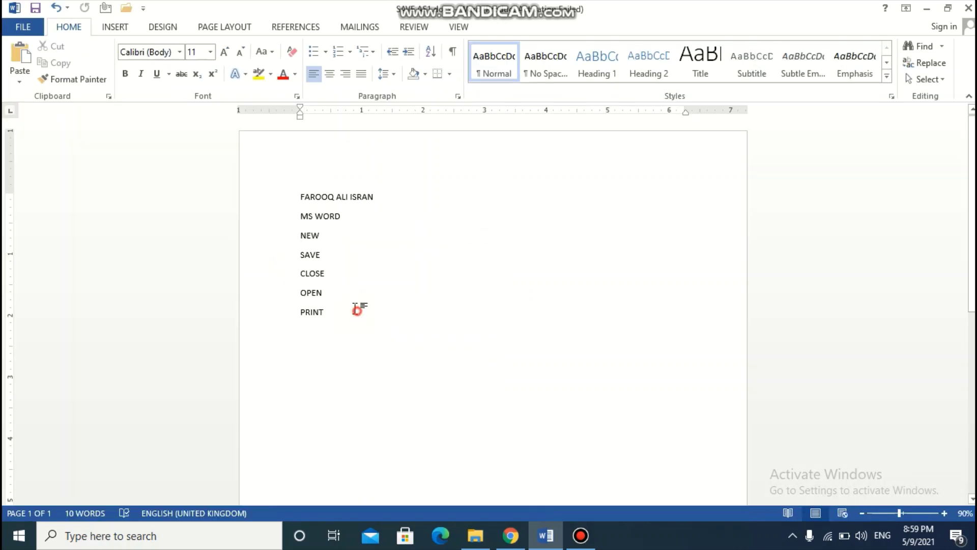
- Close the document and reopen SAVE AS1.docx from Recent Documents
{"action": "left_click", "coordinate": [31, 31]}
{"action": "left_click", "coordinate": [44, 281]}
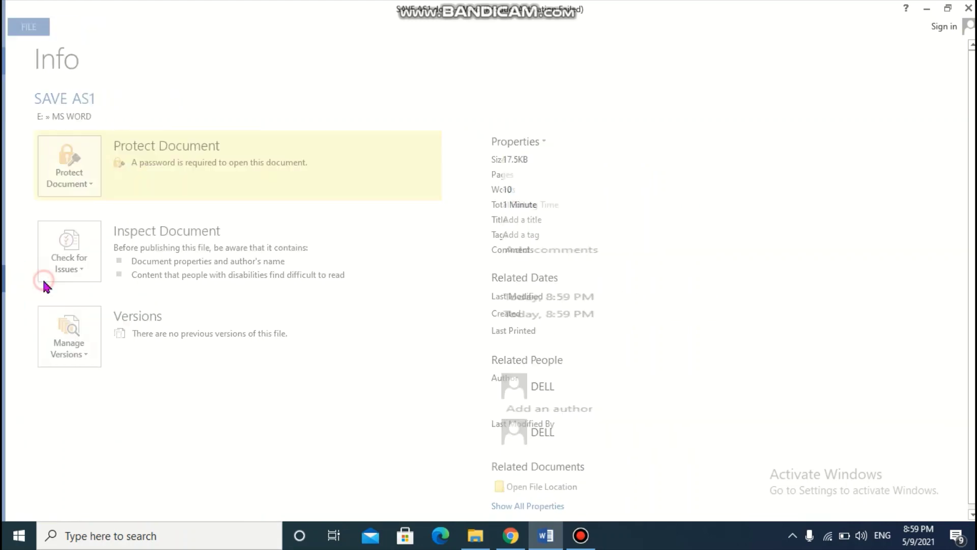
{"action": "left_click", "coordinate": [23, 27]}
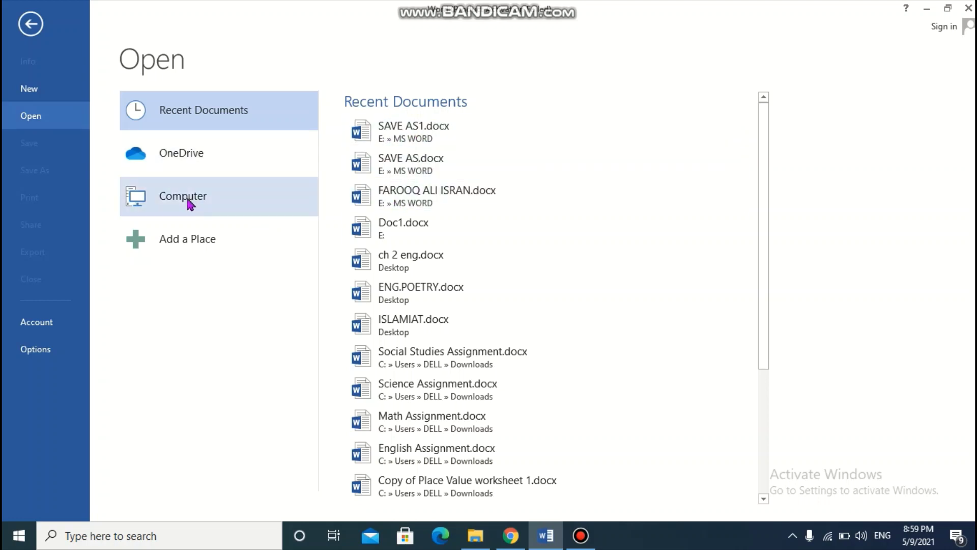
{"action": "mouse_move", "coordinate": [411, 131]}
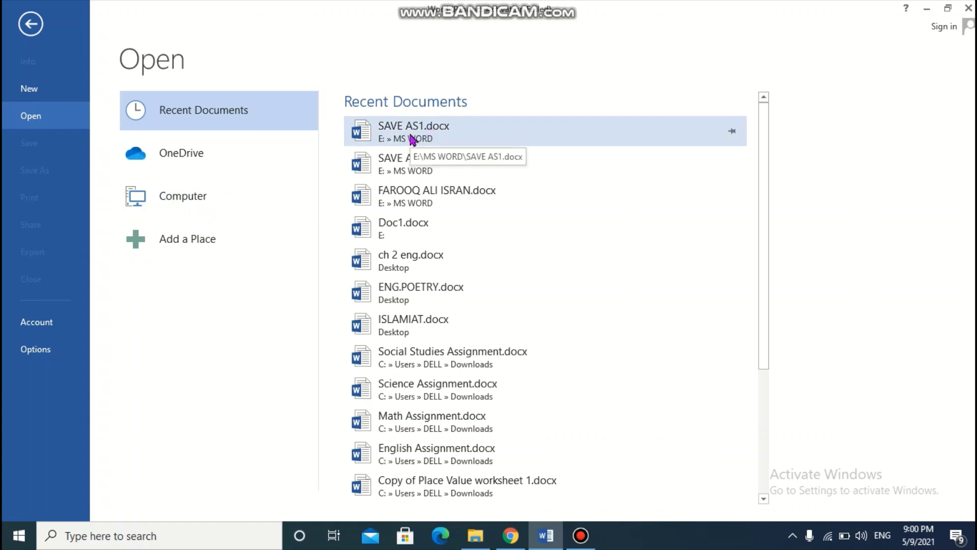
{"action": "left_click", "coordinate": [411, 139]}
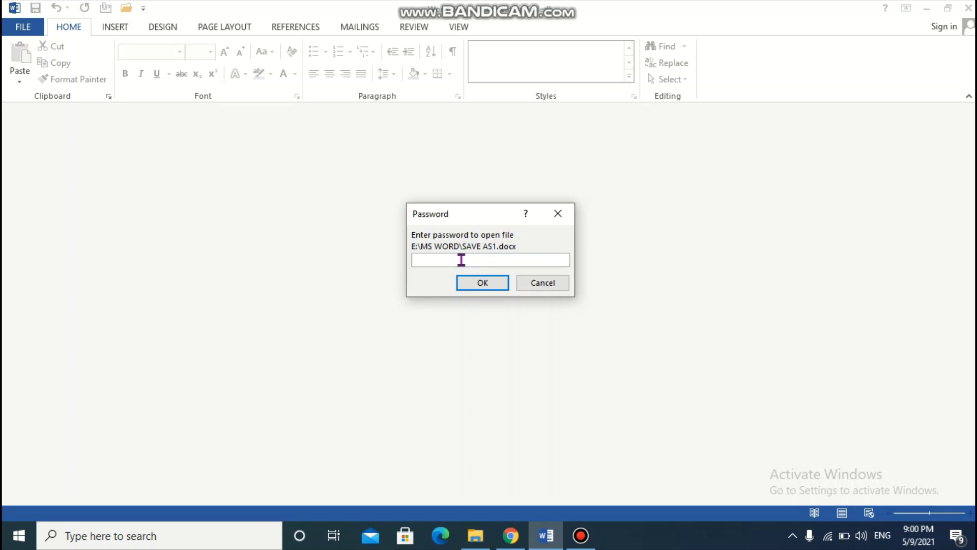
- Enter the open and modify passwords to unlock SAVE AS1.docx
{"action": "left_click", "coordinate": [481, 283]}
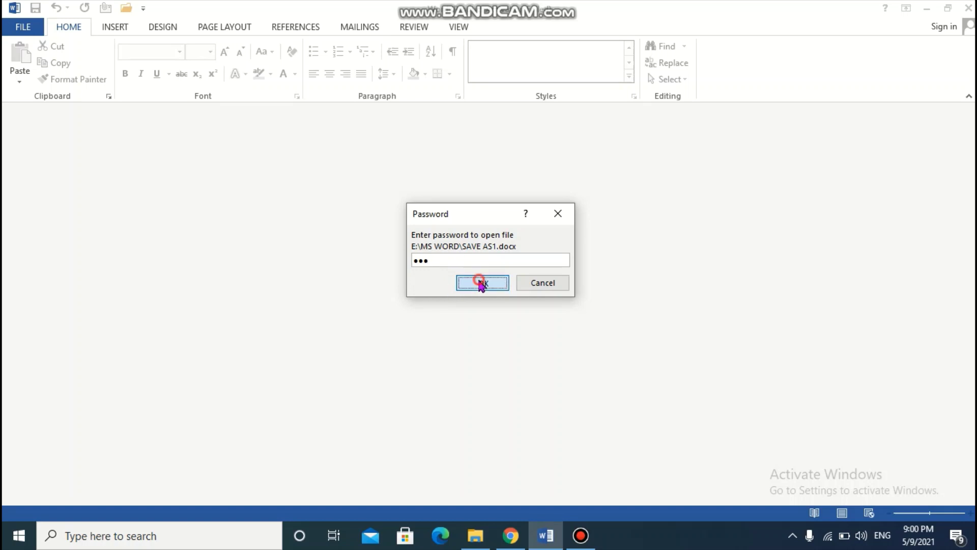
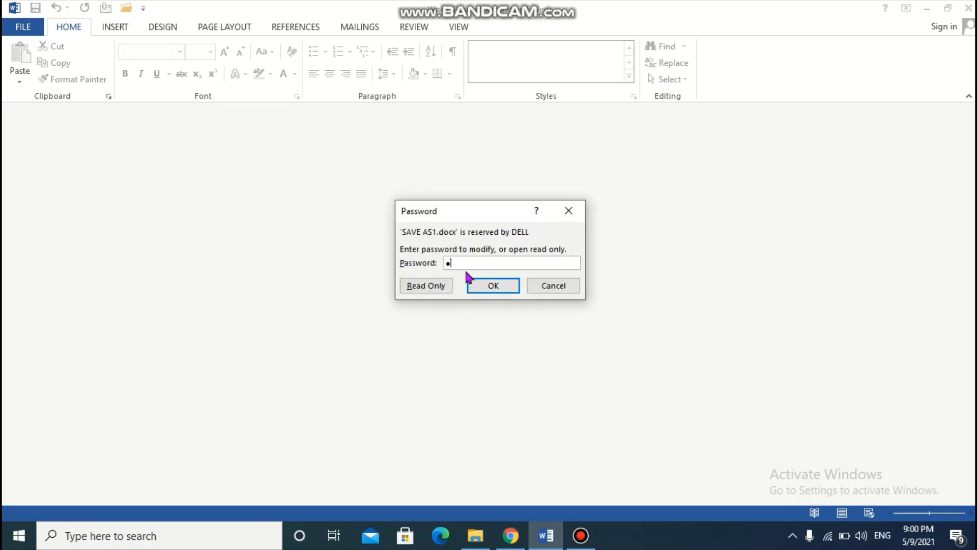
{"action": "left_click", "coordinate": [490, 285]}
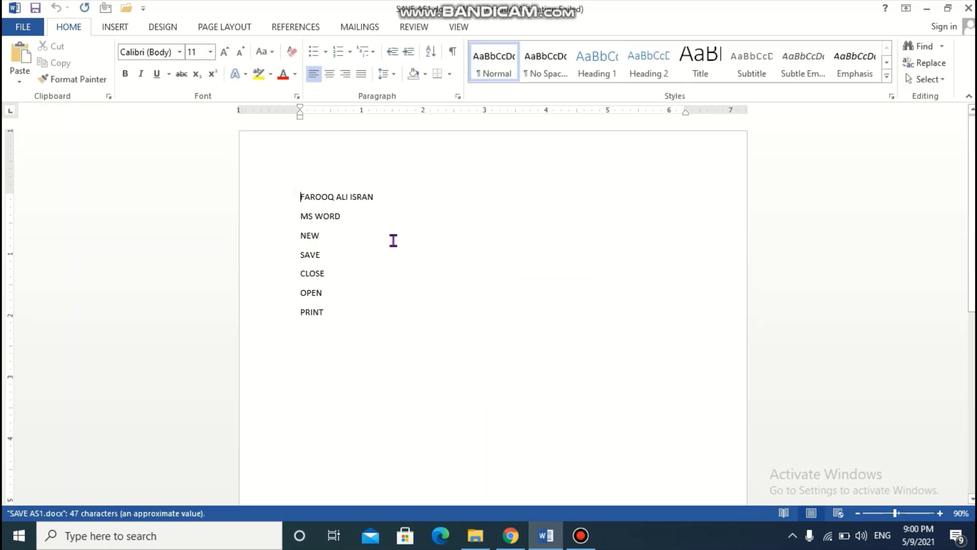
- Add a new line reading SAVE US below PRINT
{"action": "left_click", "coordinate": [338, 320]}
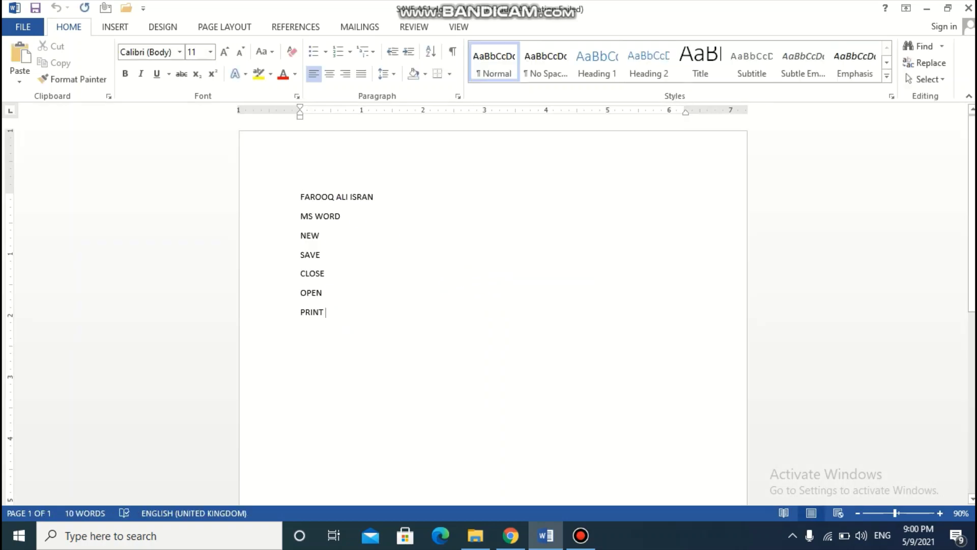
{"action": "key", "text": "Return"}
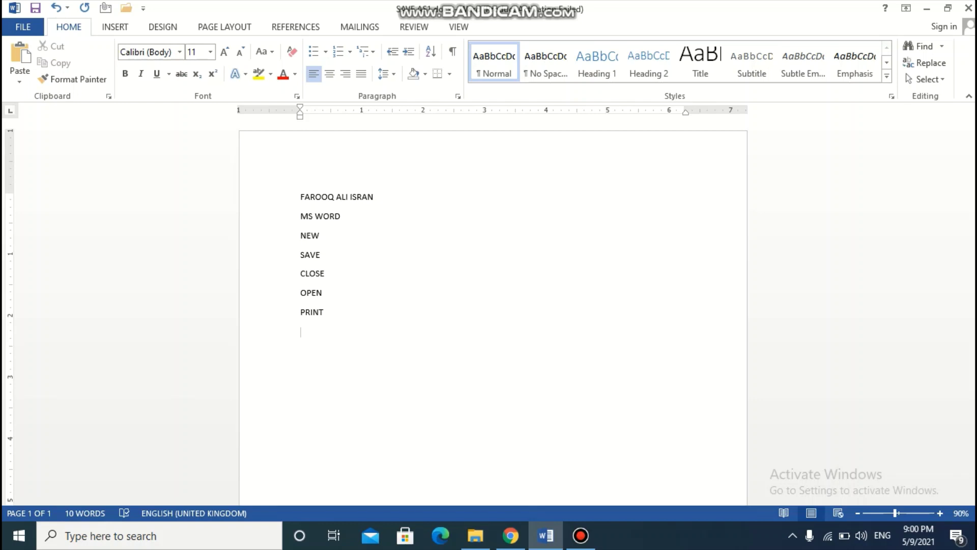
{"action": "left_click", "coordinate": [367, 296]}
{"action": "type", "text": "AV"}
{"action": "key", "text": "BackSpace"}
{"action": "key", "text": "BackSpace"}
{"action": "key", "text": "Return"}
{"action": "type", "text": "SA"}
{"action": "type", "text": "VE US"}
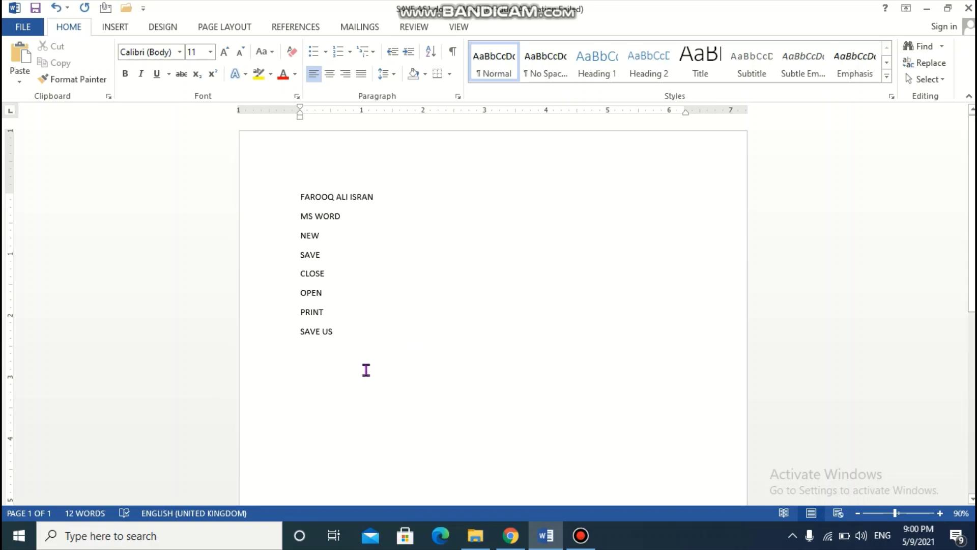
{"action": "left_click", "coordinate": [31, 27]}
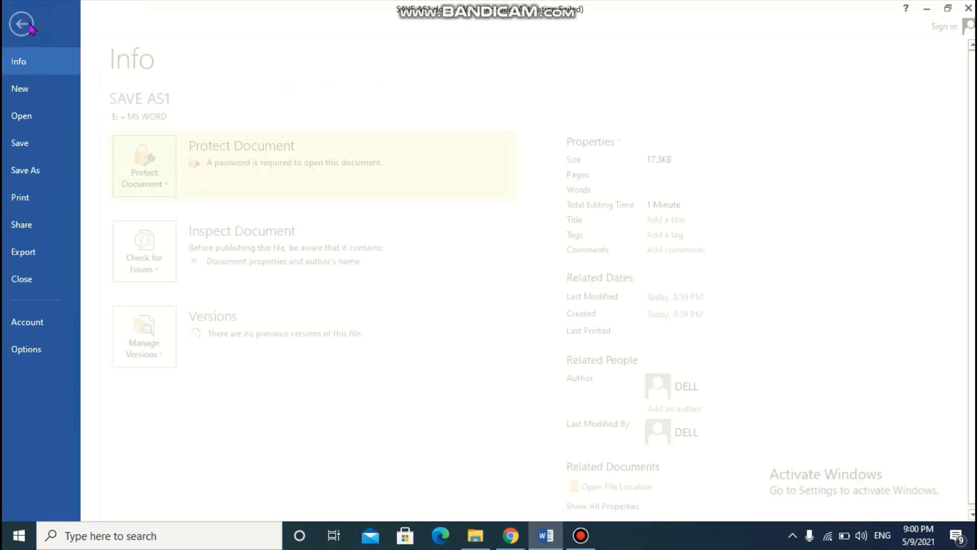
- Choose Export > Create PDF/XPS to get the Publish as PDF or XPS dialog
{"action": "left_click", "coordinate": [50, 256]}
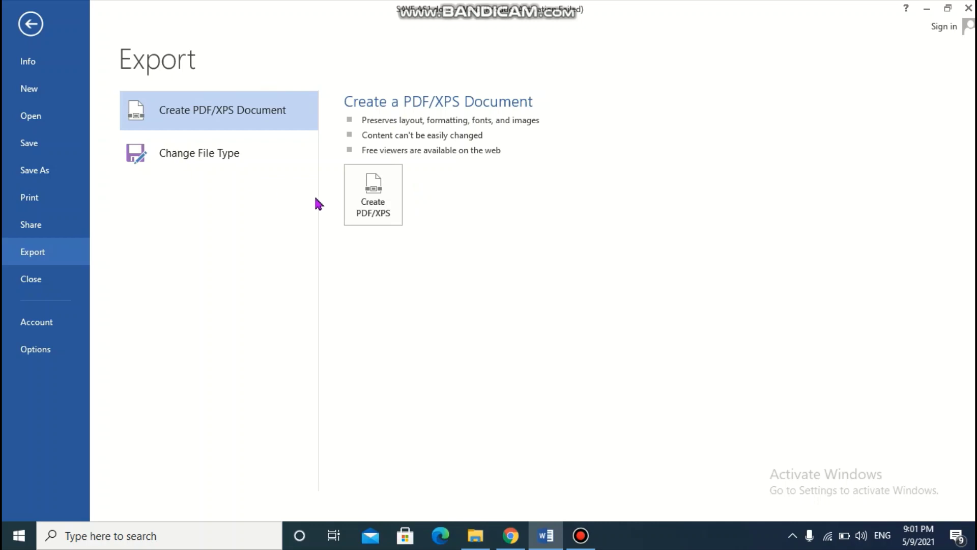
{"action": "left_click", "coordinate": [381, 206]}
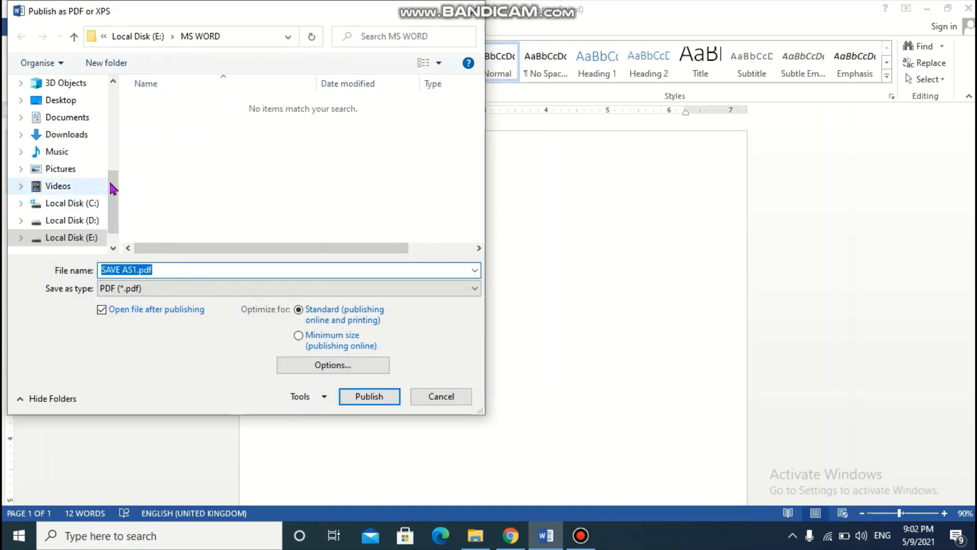
- Publish the PDF to E:\MS WORD named after the person, accepting the lost password protection
{"action": "left_click_drag", "start_coordinate": [111, 182], "coordinate": [115, 214]}
{"action": "left_click", "coordinate": [76, 203]}
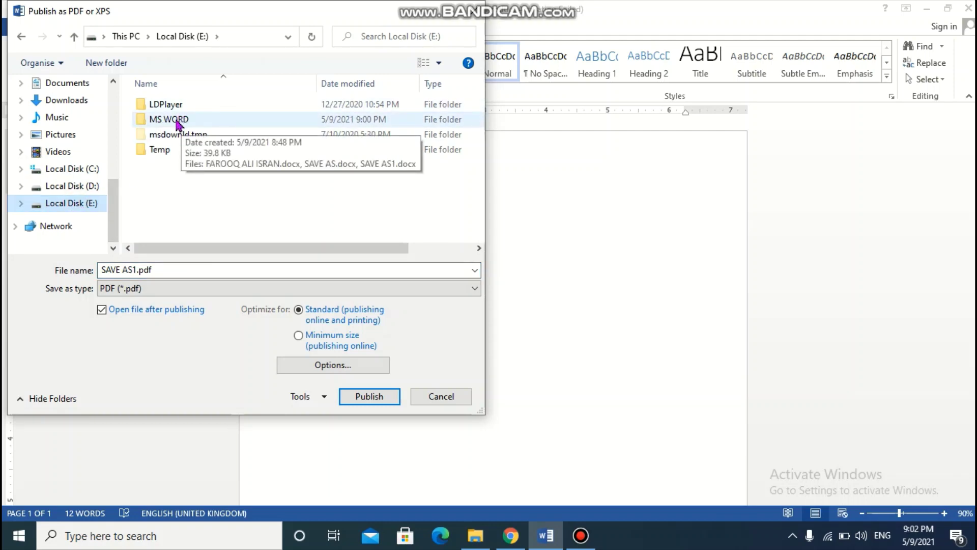
{"action": "double_click", "coordinate": [169, 120]}
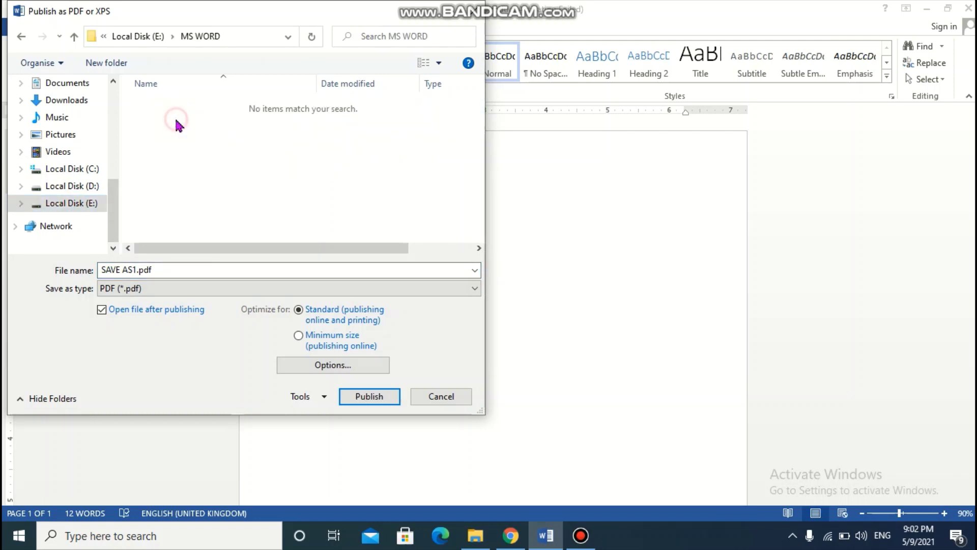
{"action": "left_click", "coordinate": [159, 269]}
{"action": "left_click", "coordinate": [139, 270]}
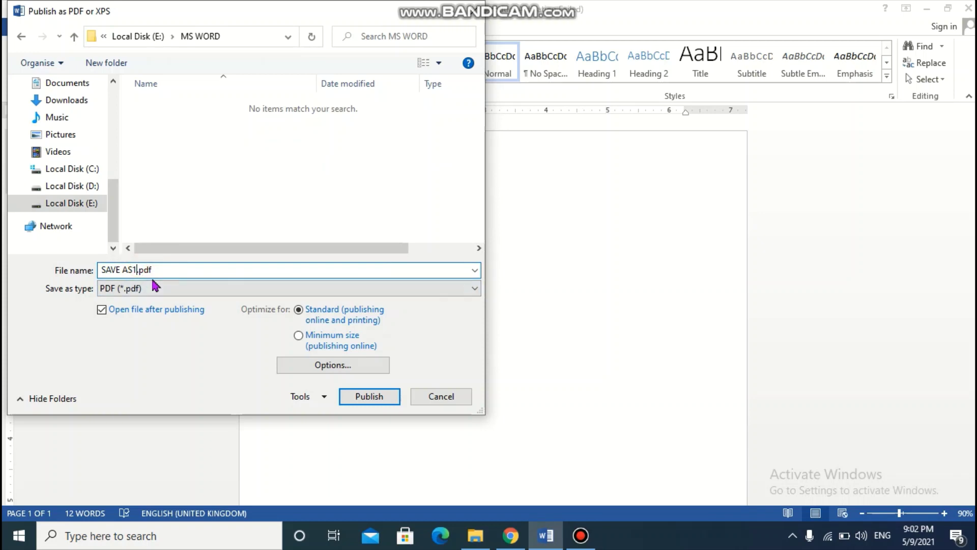
{"action": "key", "text": "BackSpace"}
{"action": "key", "text": "BackSpace"}
{"action": "key", "text": "BackSpace"}
{"action": "key", "text": "BackSpace"}
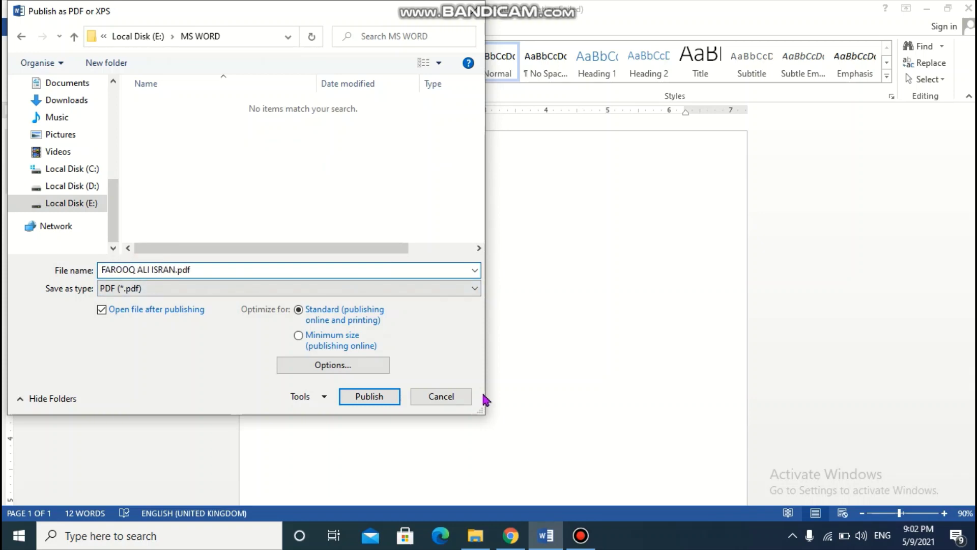
{"action": "left_click", "coordinate": [370, 397]}
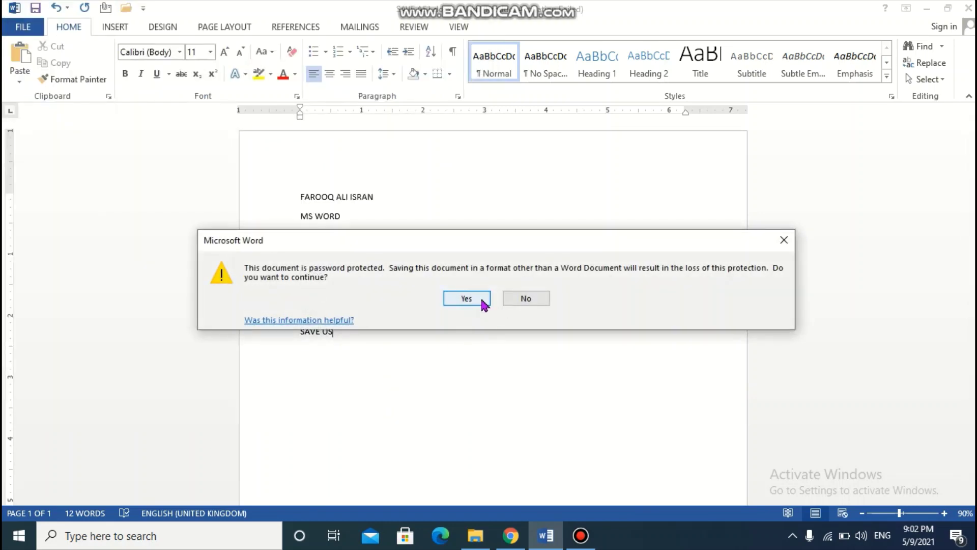
{"action": "left_click", "coordinate": [482, 302]}
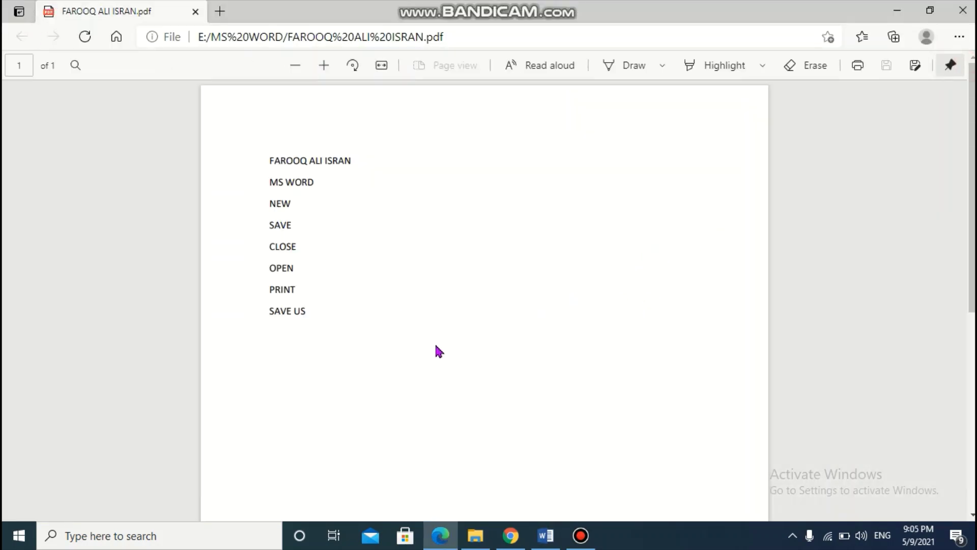
- Review the one-page PDF of the list in Edge, then close it
{"action": "left_click", "coordinate": [362, 322]}
{"action": "left_click", "coordinate": [354, 308]}
{"action": "left_click", "coordinate": [345, 322]}
{"action": "left_click", "coordinate": [349, 299]}
{"action": "left_click", "coordinate": [964, 10]}
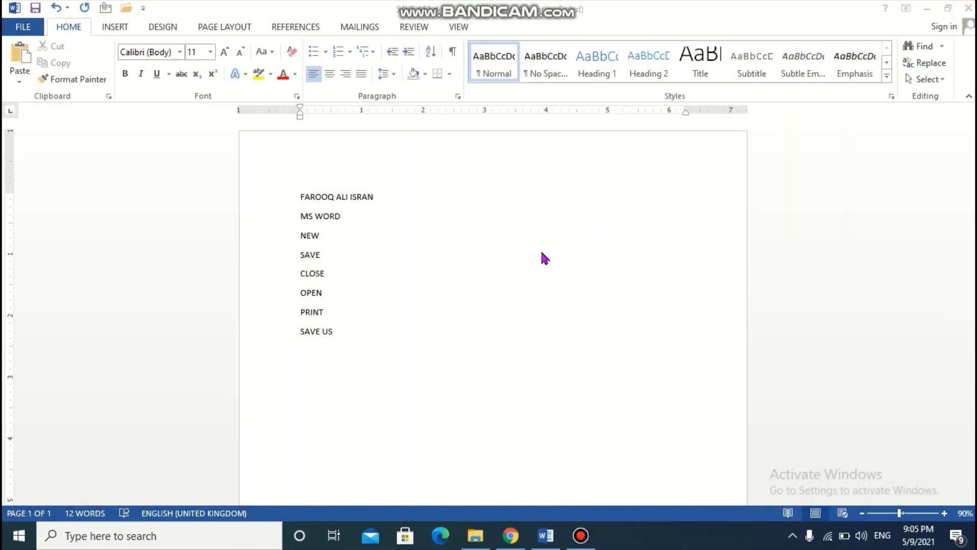
- Type 'MS WORD TO PDF' on a new ninth line below SAVE US, making 16 words
{"action": "left_click", "coordinate": [361, 331]}
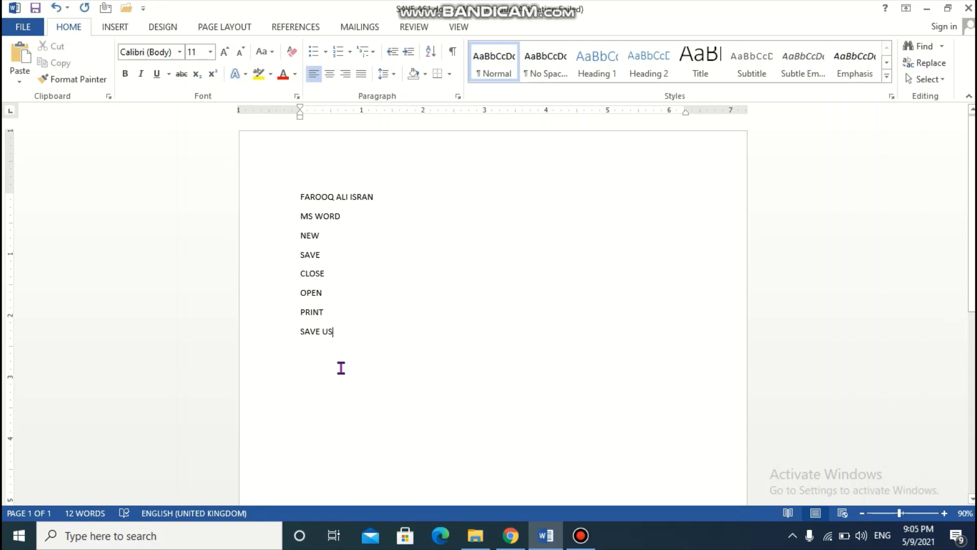
{"action": "key", "text": "Return"}
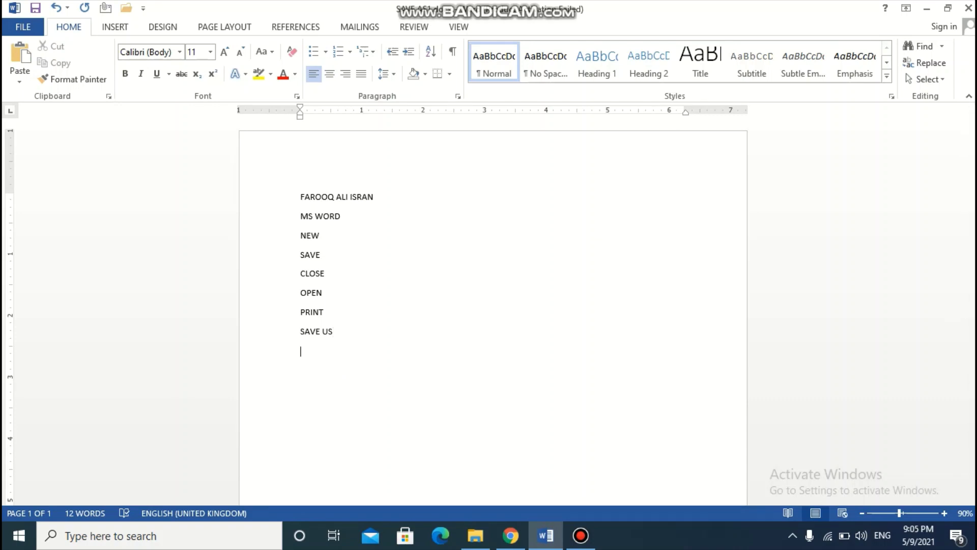
{"action": "left_click", "coordinate": [340, 363]}
{"action": "type", "text": "MS "}
{"action": "type", "text": "WORD T"}
{"action": "type", "text": "O PDF"}
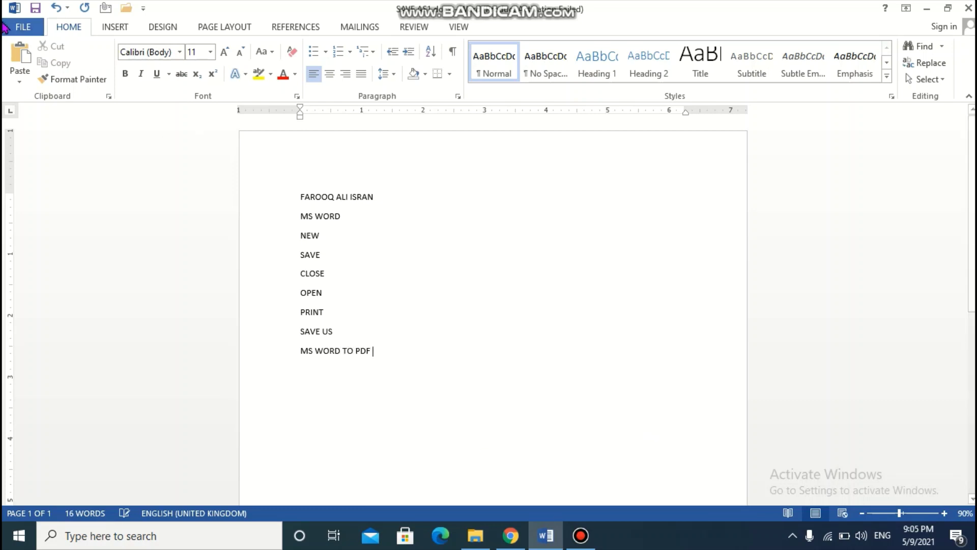
{"action": "left_click", "coordinate": [22, 29]}
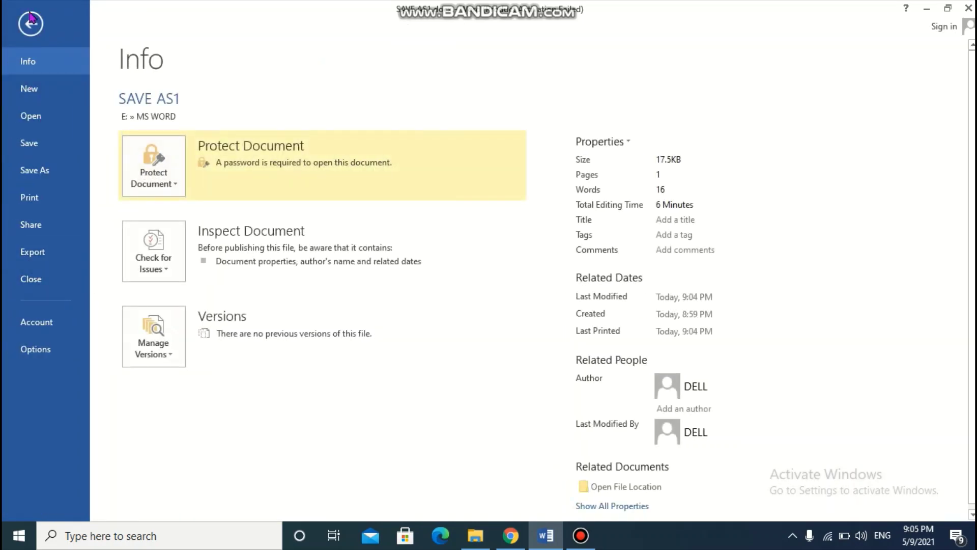
{"action": "left_click", "coordinate": [31, 23]}
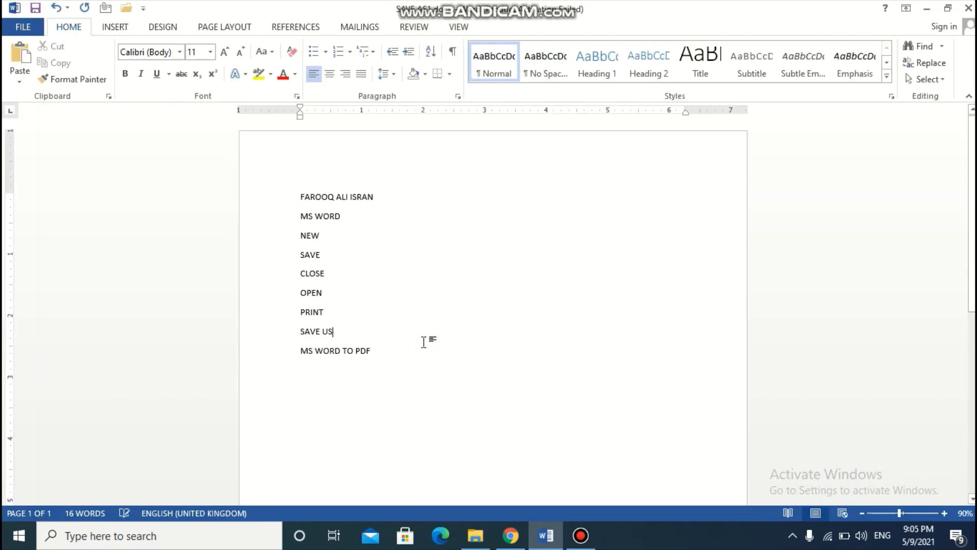